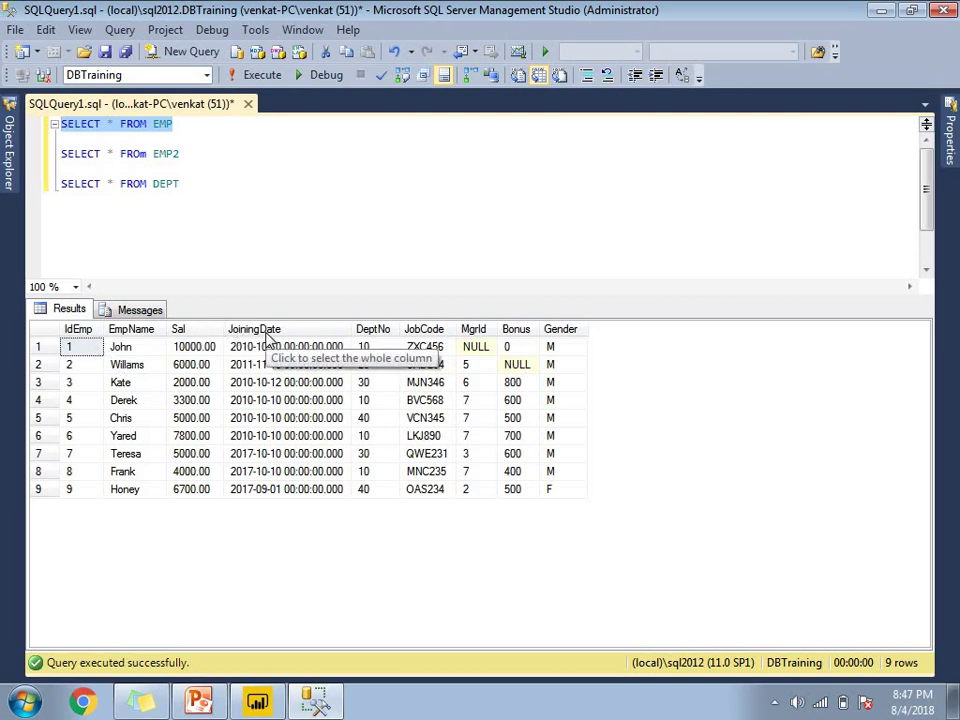
# Step: Run the SELECT queries on the EMP2 and DEPT tables one at a time to view their rows
pyautogui.moveTo(195, 154); pyautogui.dragTo(55, 148)
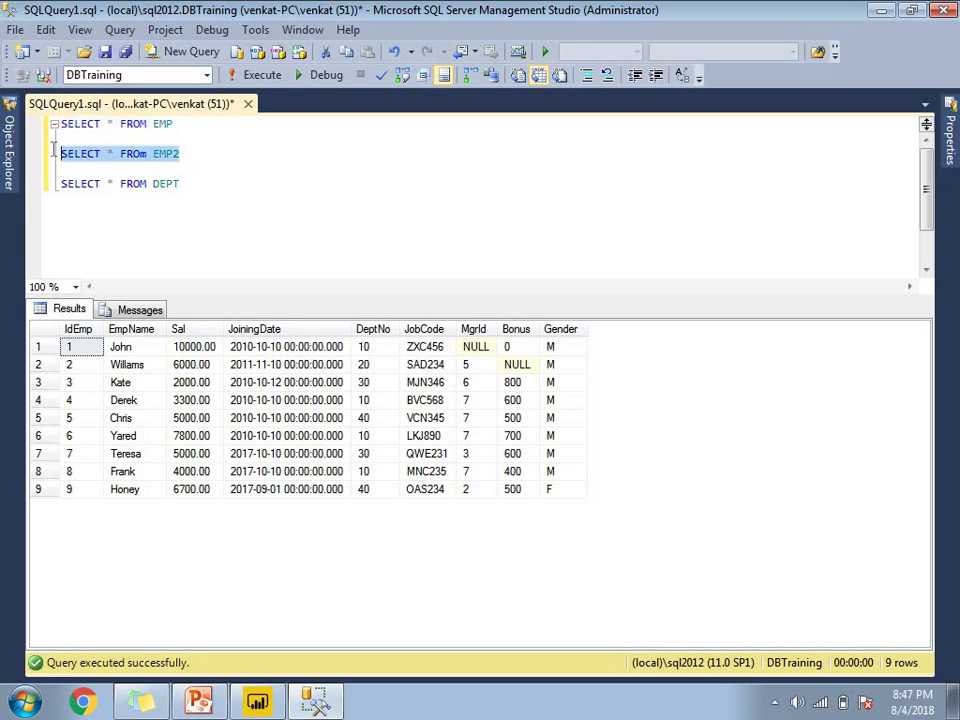
pyautogui.click(262, 75)
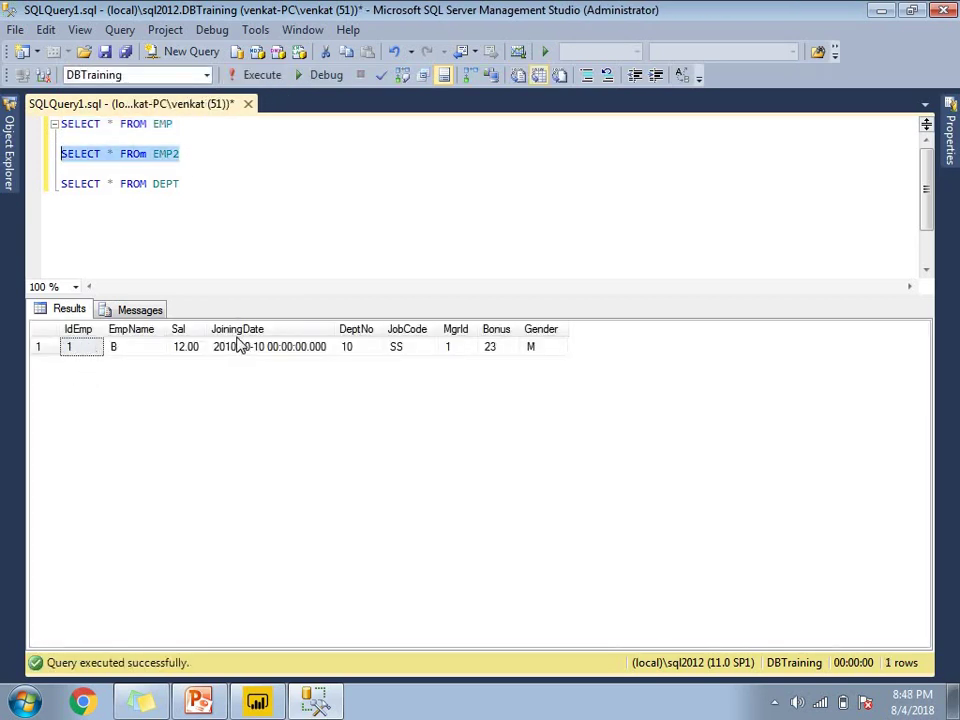
pyautogui.click(198, 183)
pyautogui.moveTo(198, 183); pyautogui.dragTo(58, 184)
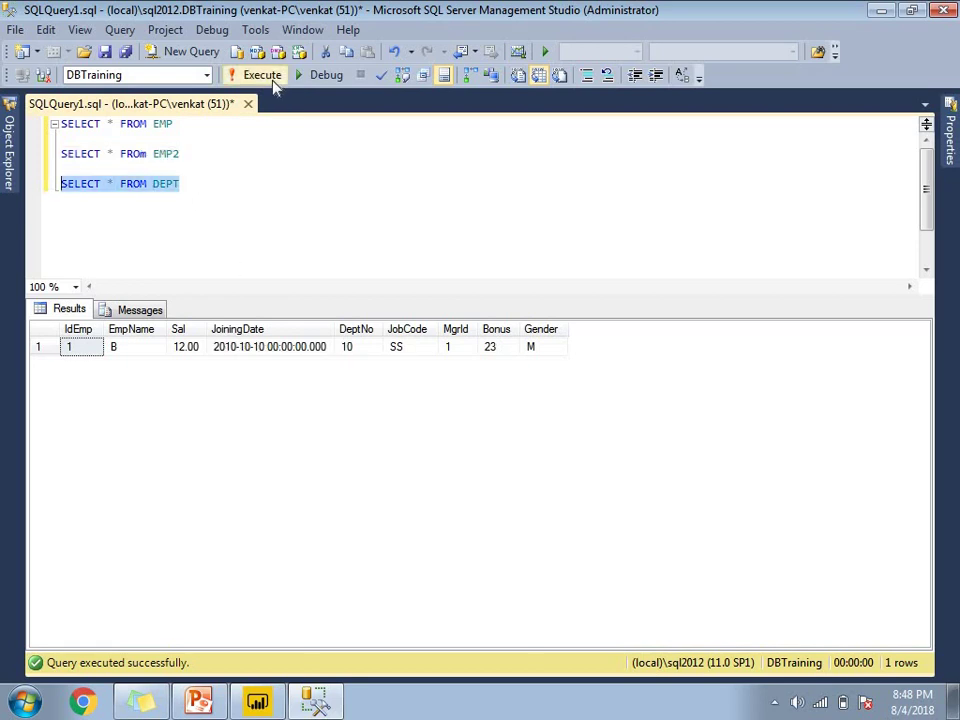
pyautogui.click(273, 84)
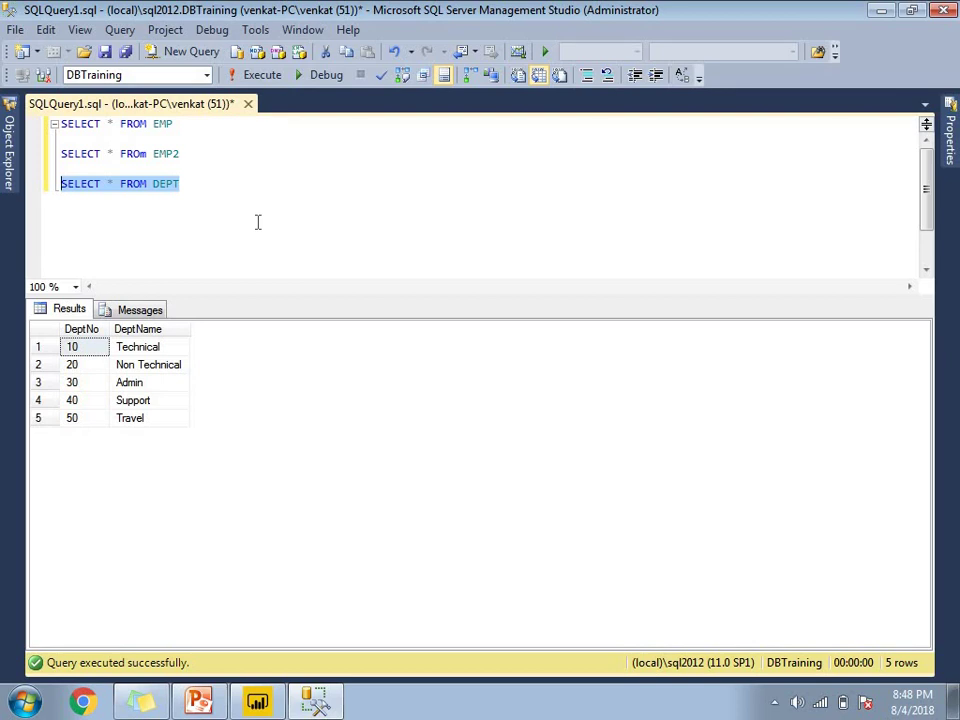
pyautogui.click(206, 226)
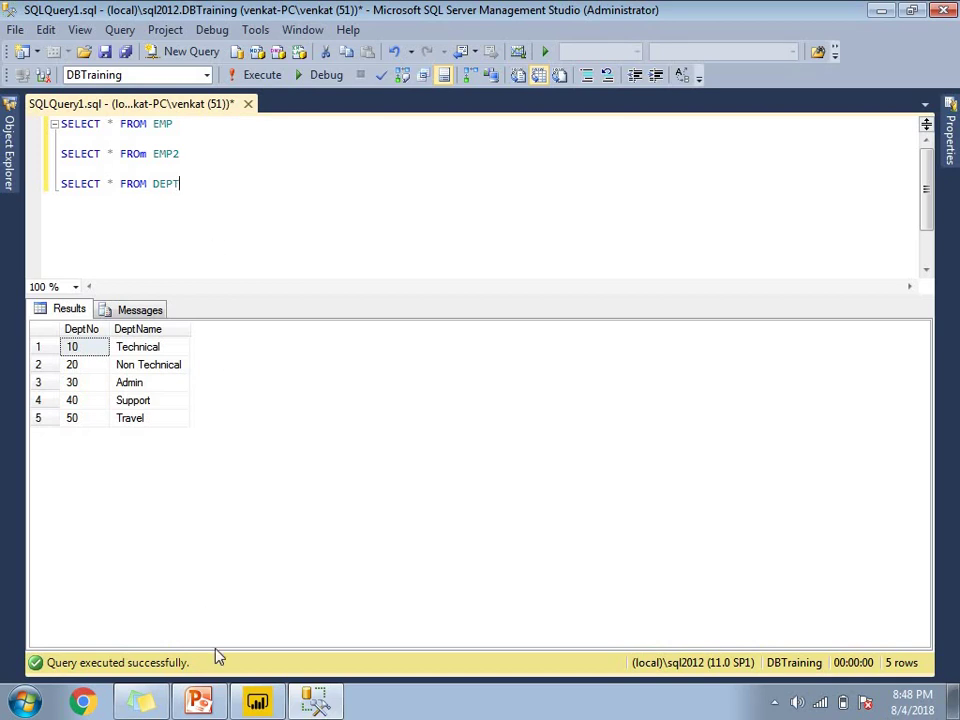
# Step: Switch to Power BI Desktop and connect to the SQL Server database server .\sql2012 in Import mode
pyautogui.click(258, 700)
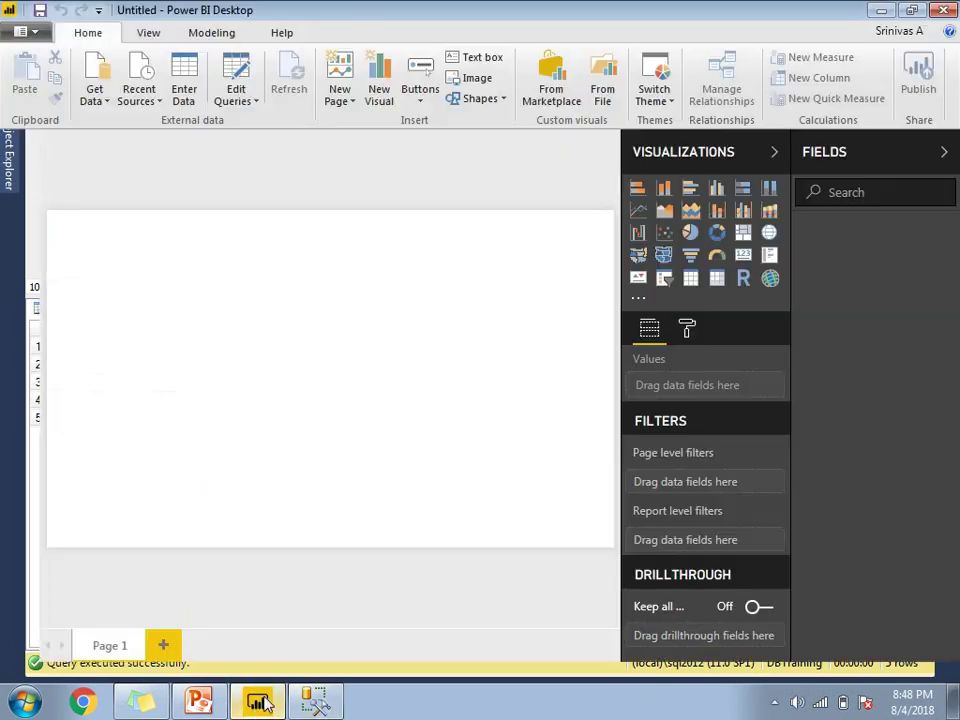
pyautogui.click(104, 99)
pyautogui.click(140, 232)
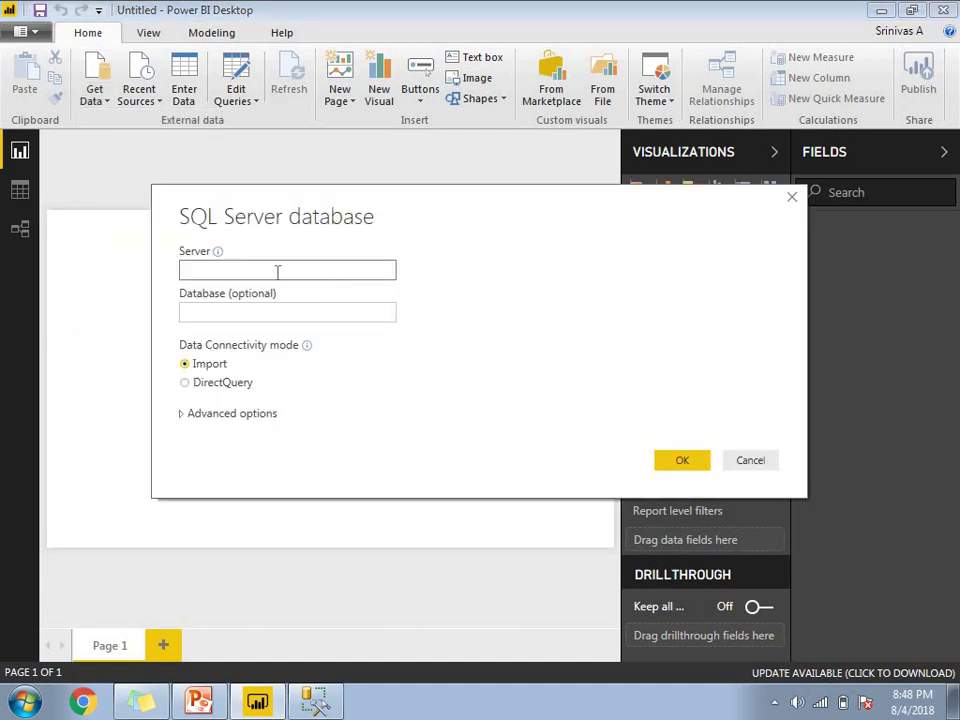
pyautogui.write('ql2012')
pyautogui.click(692, 462)
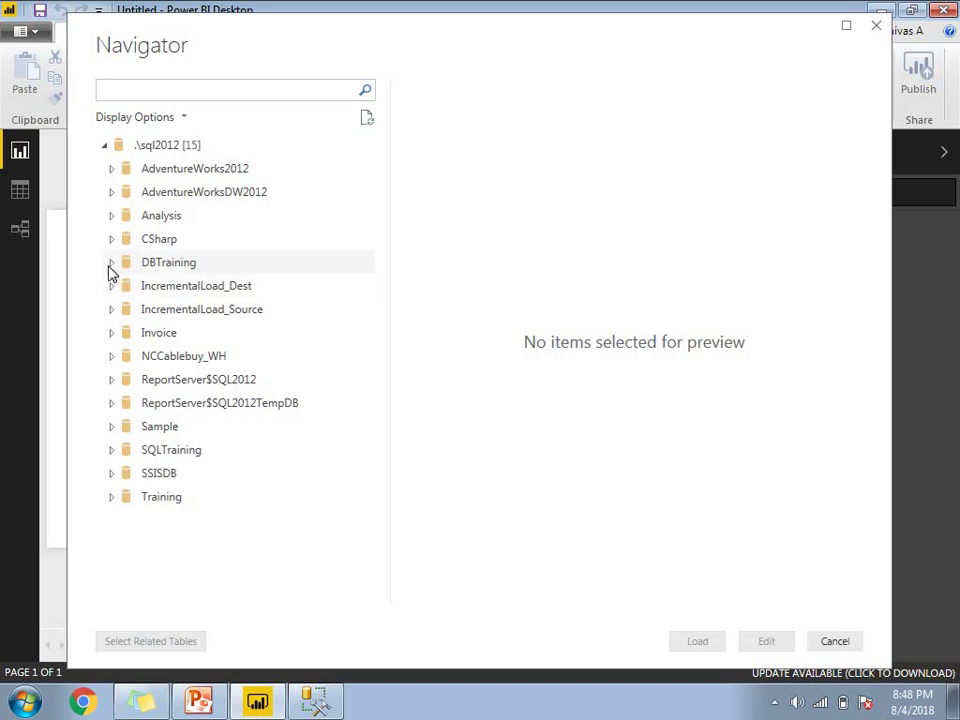
# Step: Load the Dept, Emp and Emp2 tables from the DBTraining database, previewing each table's columns
pyautogui.click(111, 264)
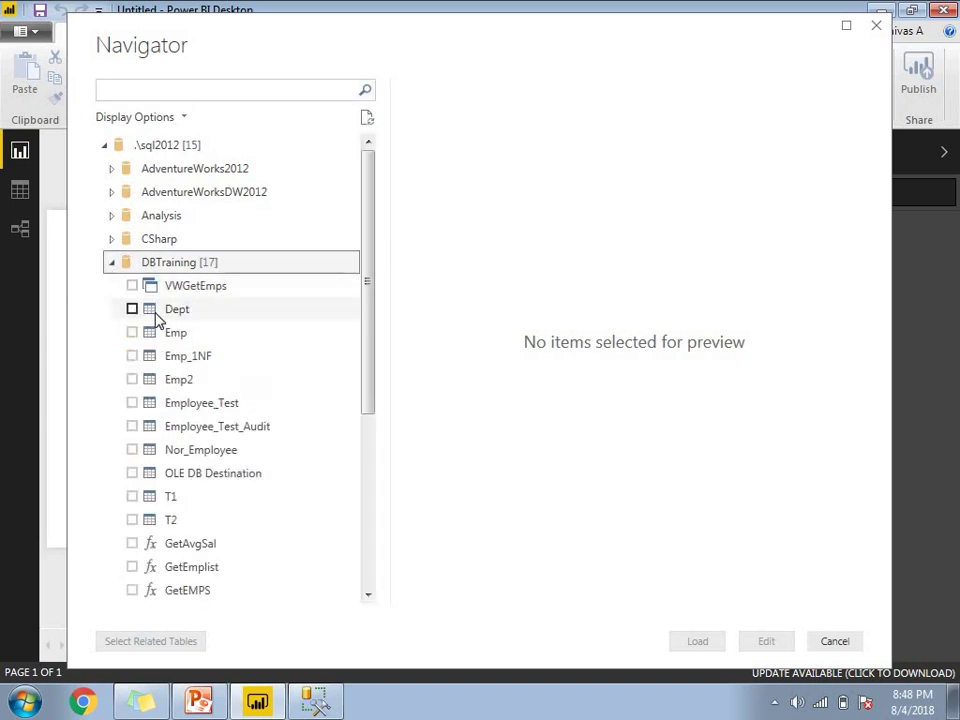
pyautogui.scroll(-1, 165, 318)
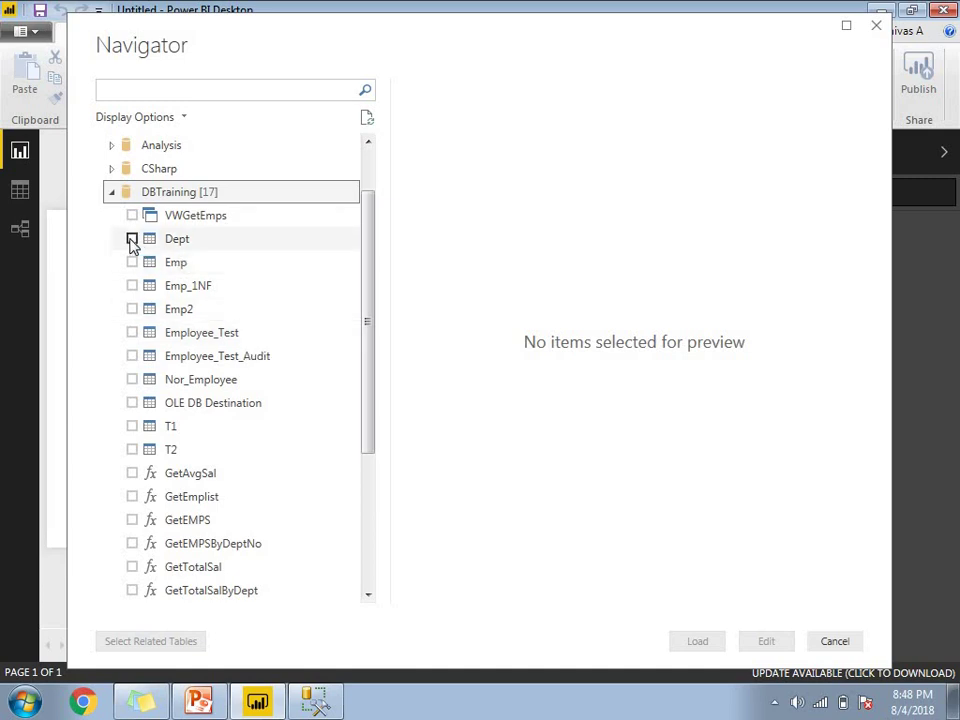
pyautogui.click(132, 241)
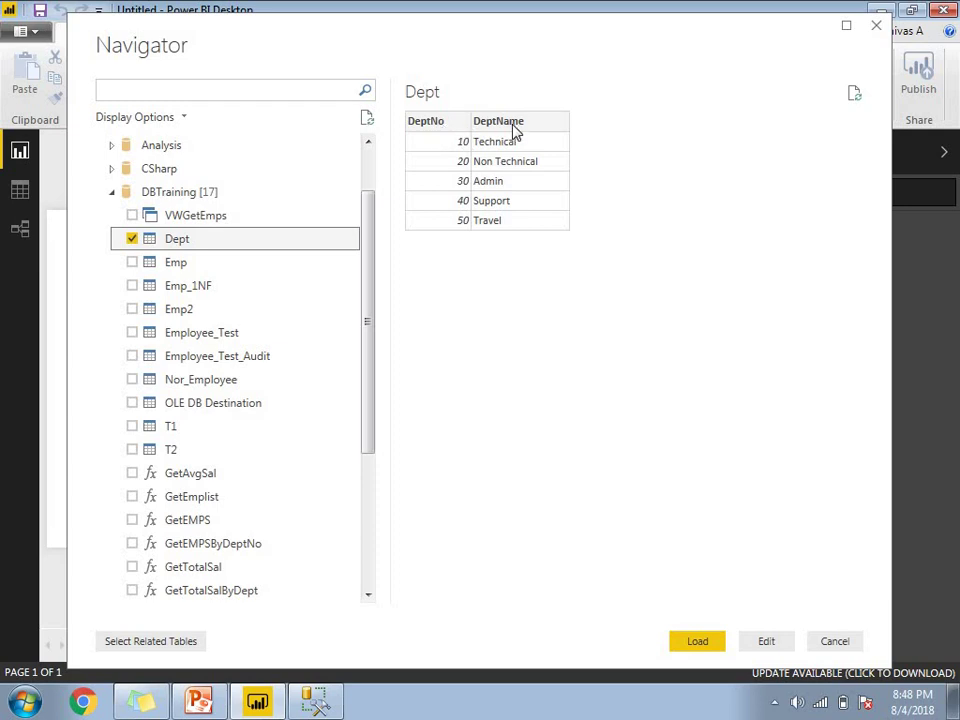
pyautogui.click(132, 262)
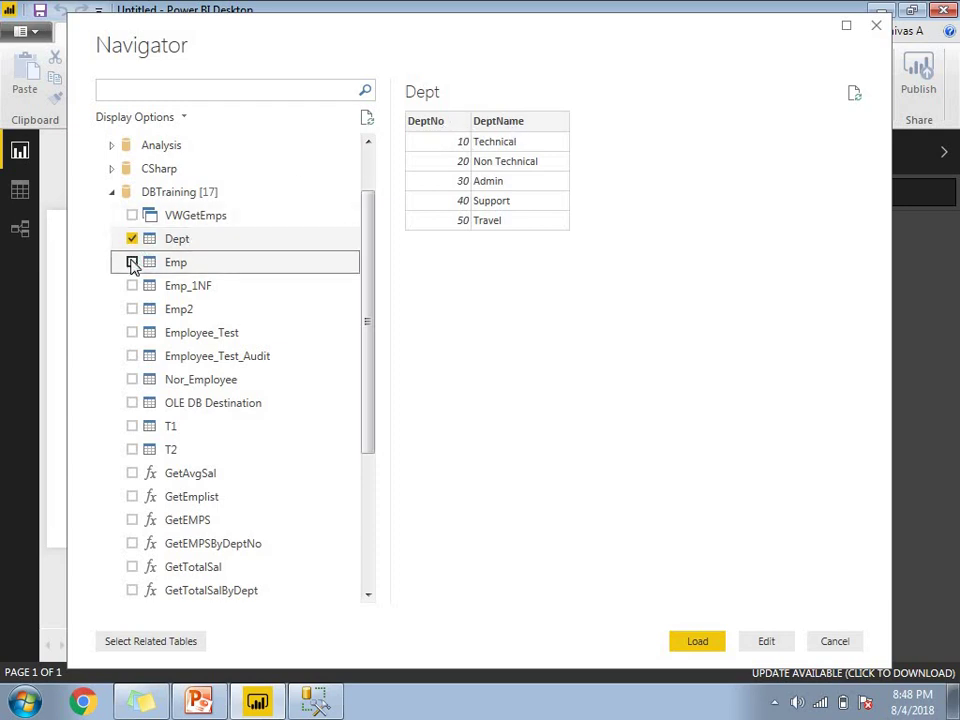
pyautogui.moveTo(499, 600); pyautogui.dragTo(601, 612)
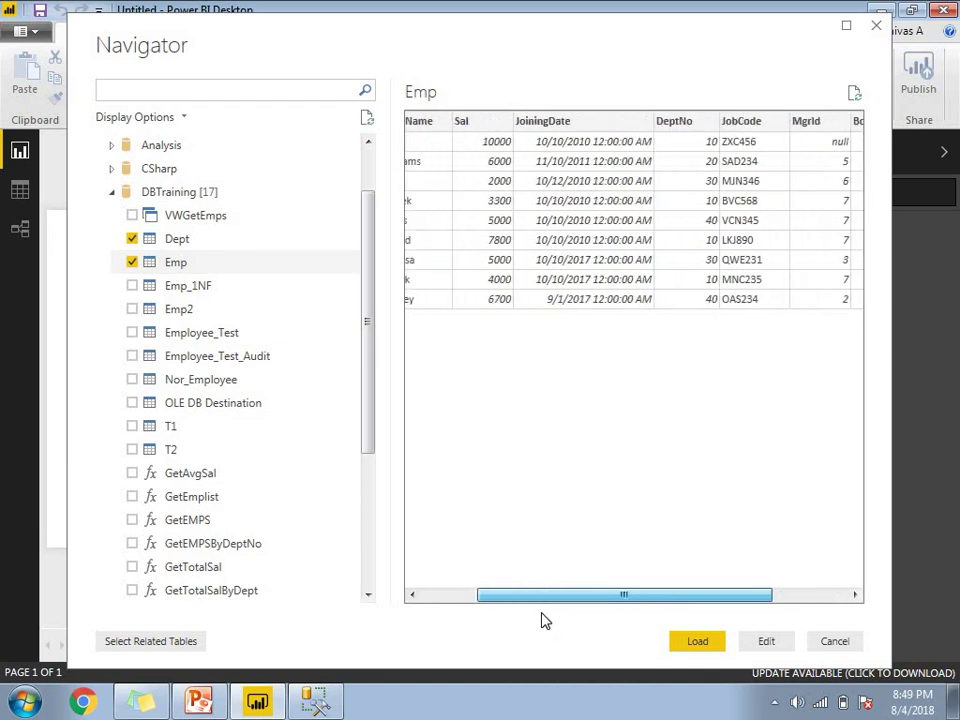
pyautogui.click(132, 309)
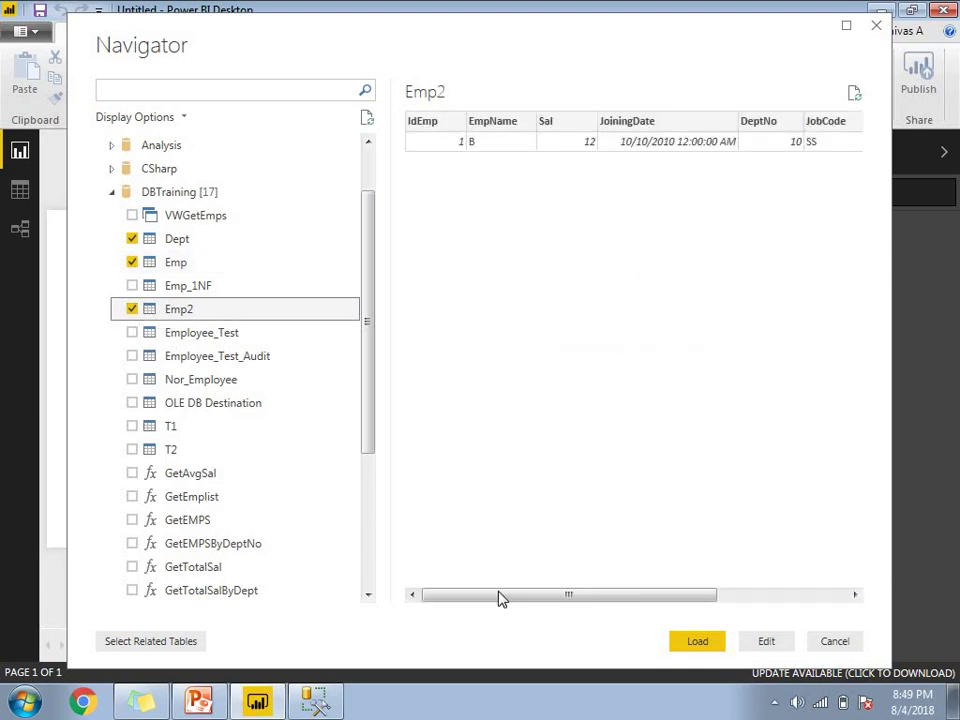
pyautogui.moveTo(535, 598); pyautogui.dragTo(497, 587)
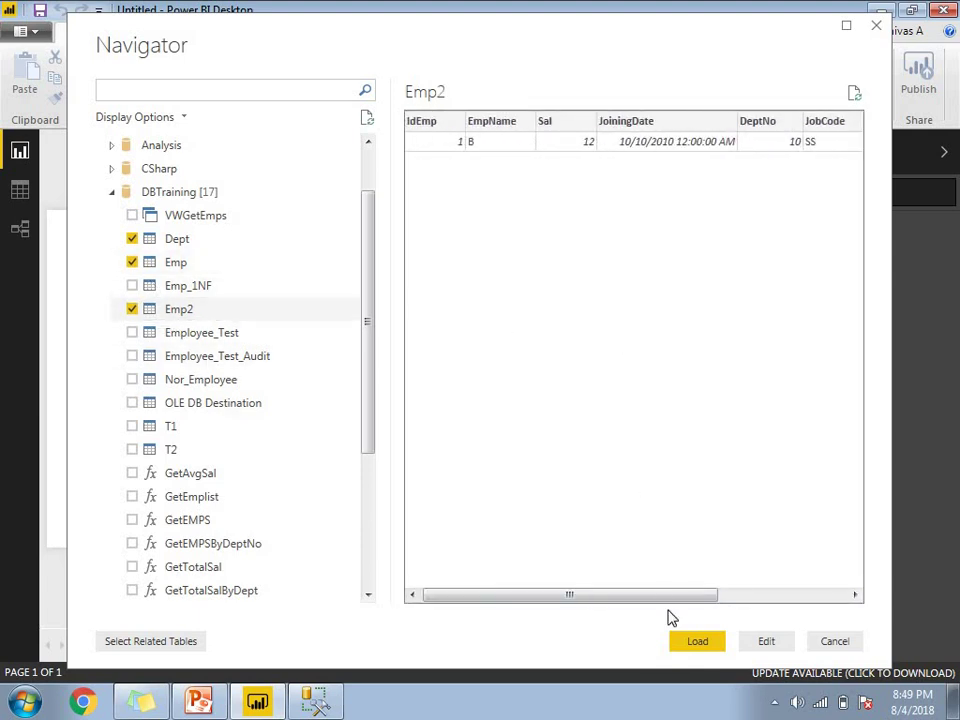
pyautogui.click(692, 642)
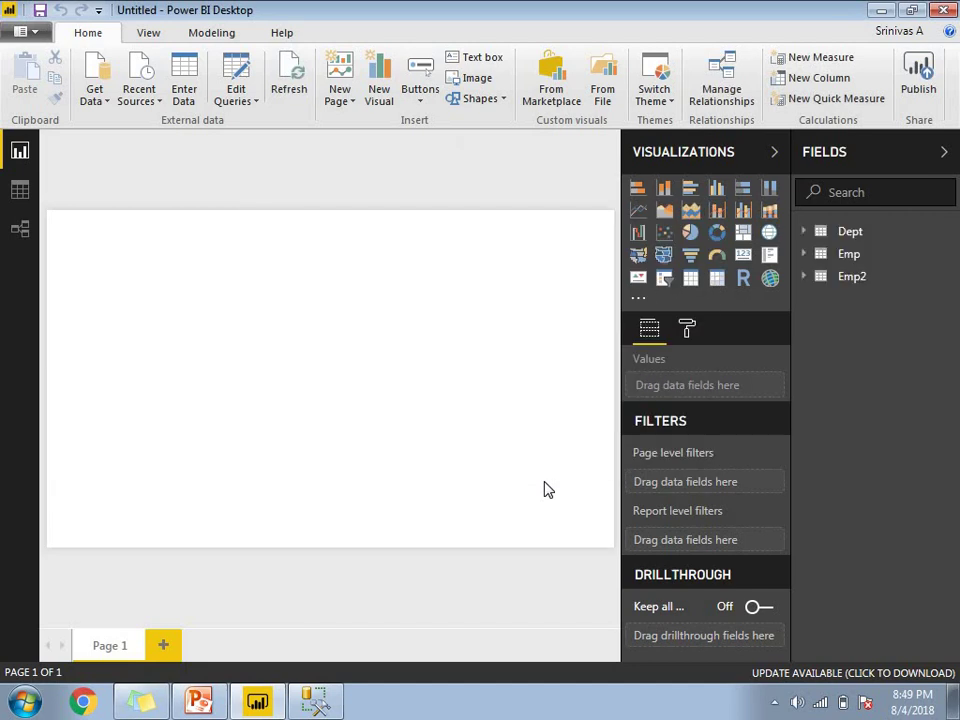
# Step: Examine the rows of the loaded Dept, Emp and Emp2 tables in the data view and glance at the presentation slide
pyautogui.click(26, 199)
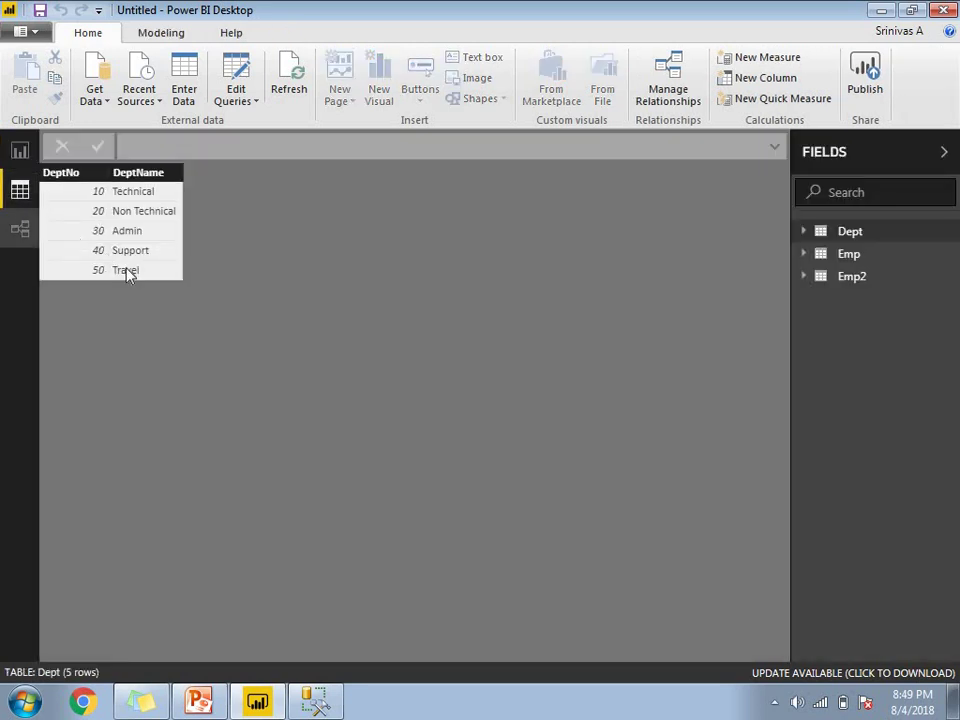
pyautogui.click(850, 258)
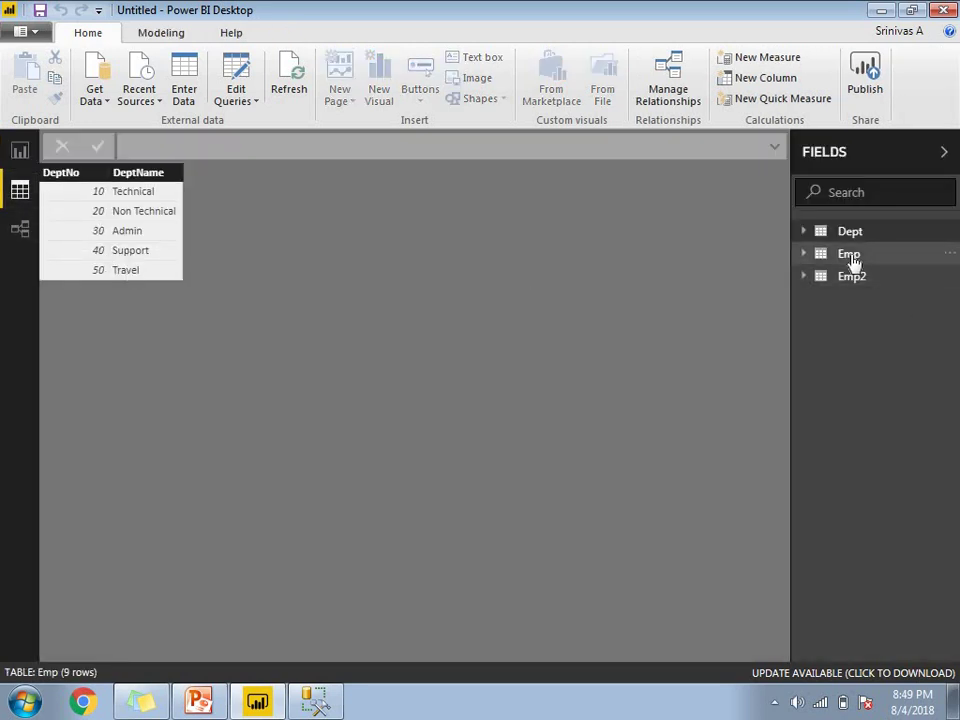
pyautogui.click(850, 470)
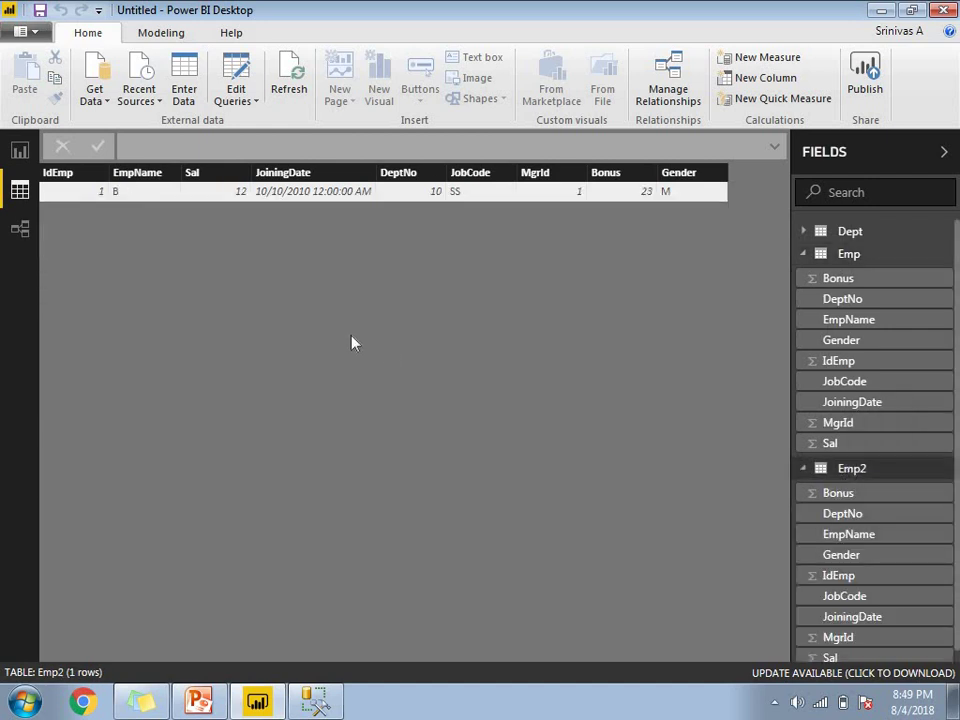
pyautogui.click(200, 701)
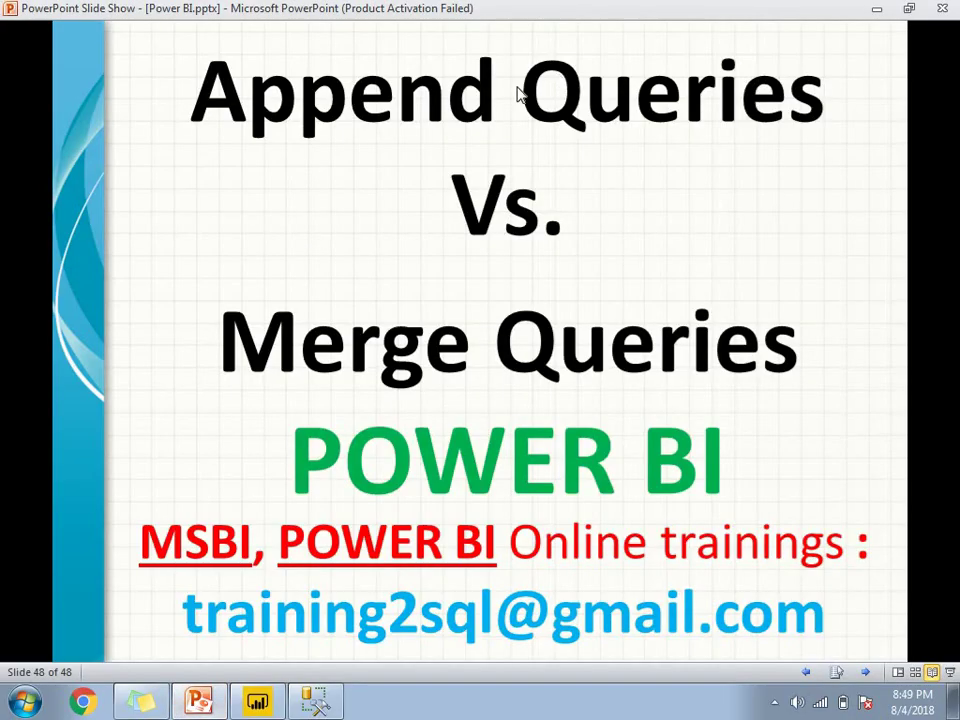
pyautogui.click(205, 700)
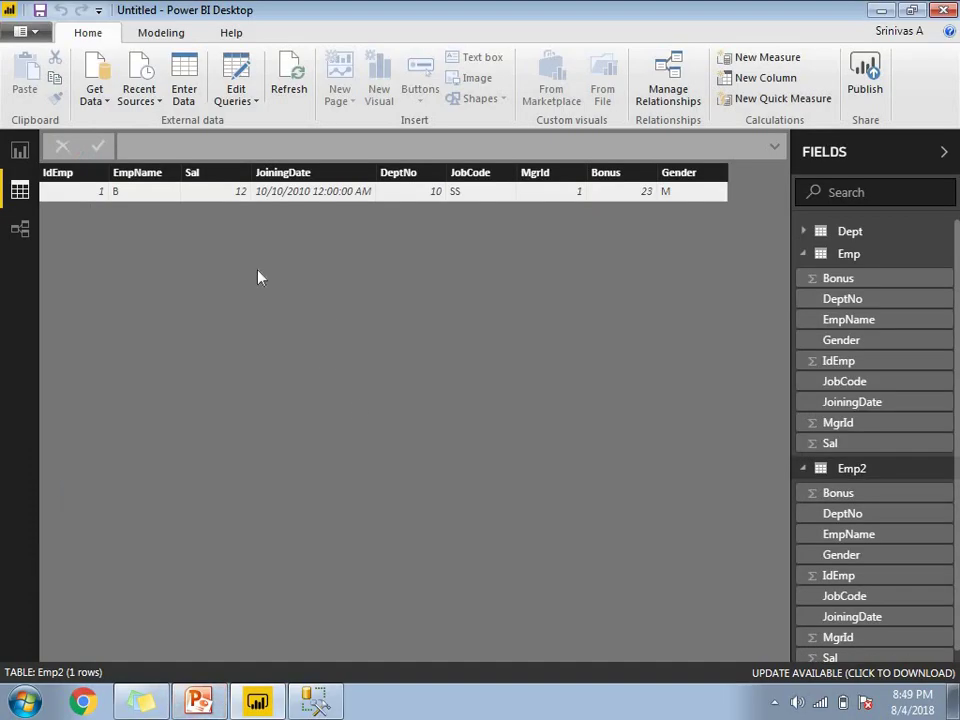
# Step: Open the Power Query Editor in a maximized window, compare the Emp and Emp2 queries, and select Emp
pyautogui.click(236, 80)
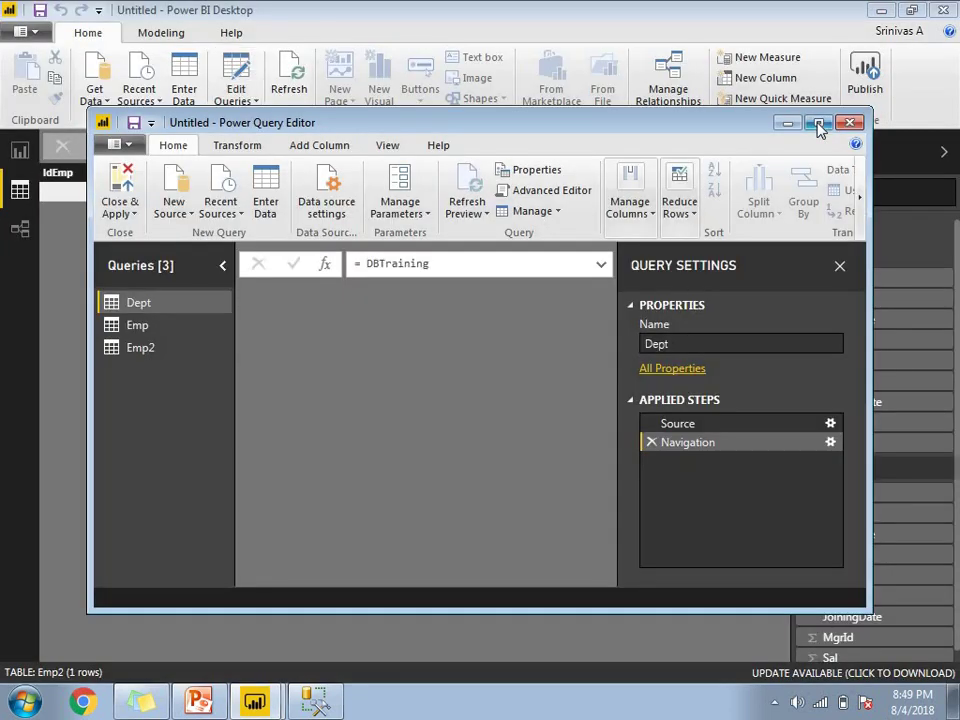
pyautogui.click(819, 124)
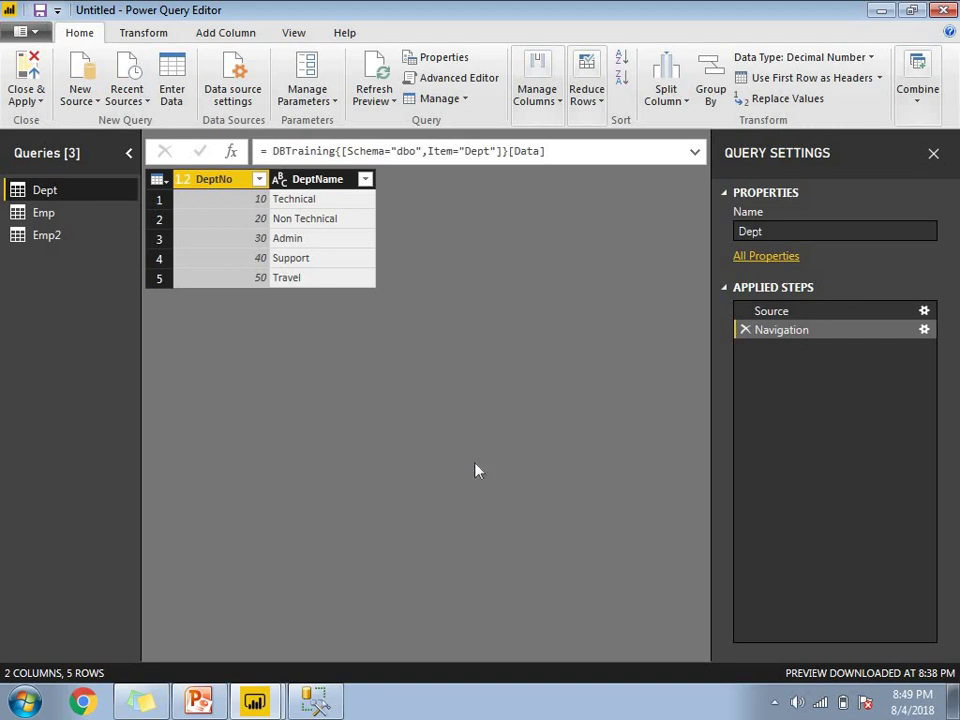
pyautogui.click(56, 222)
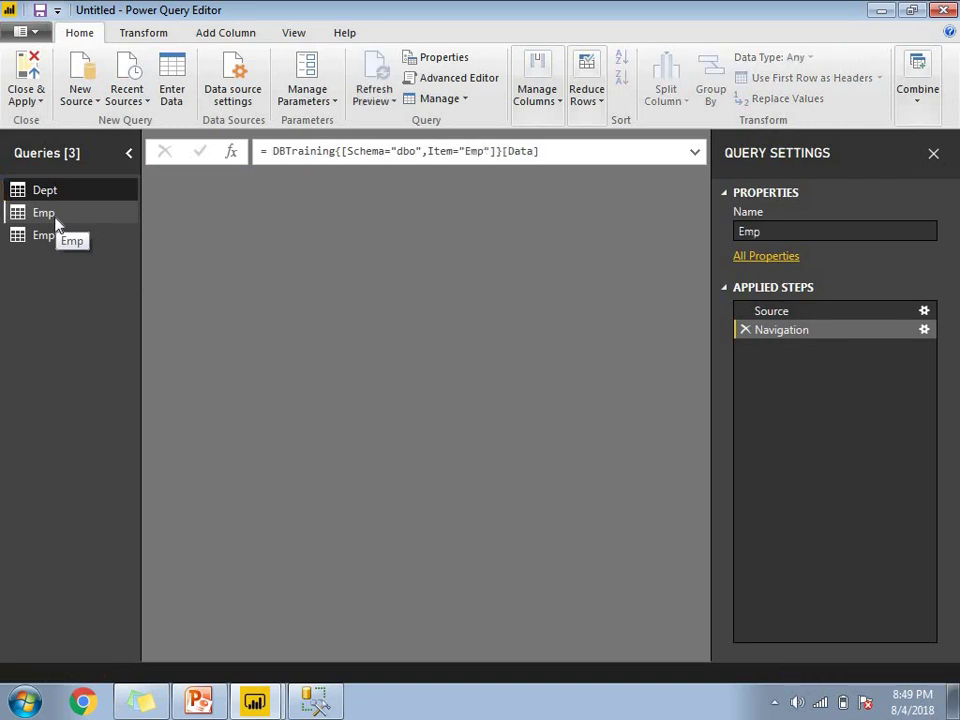
pyautogui.click(57, 238)
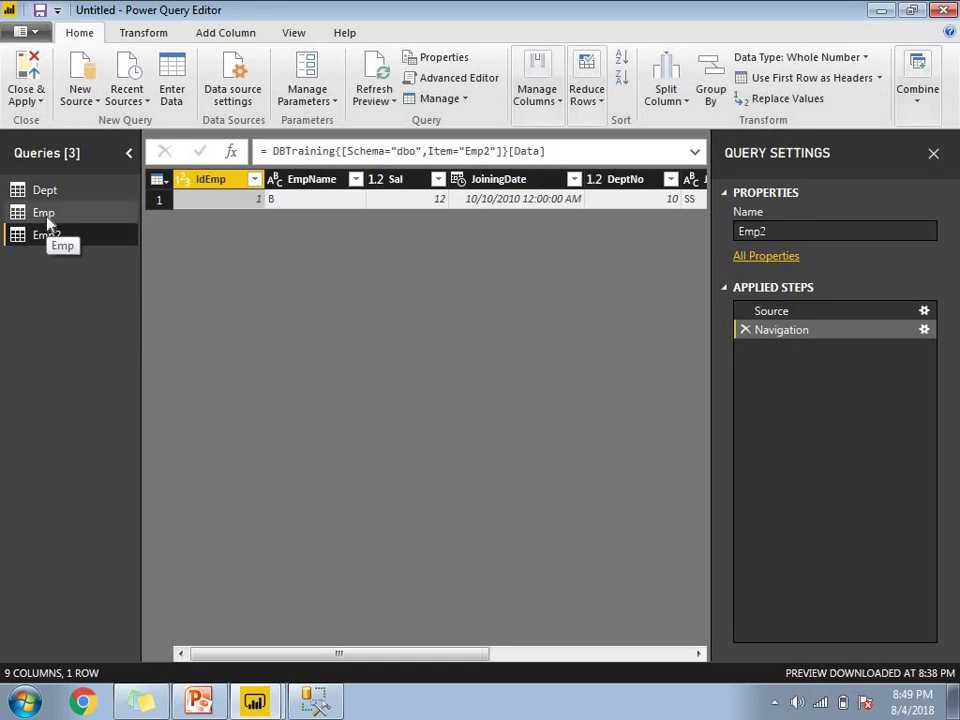
pyautogui.click(47, 219)
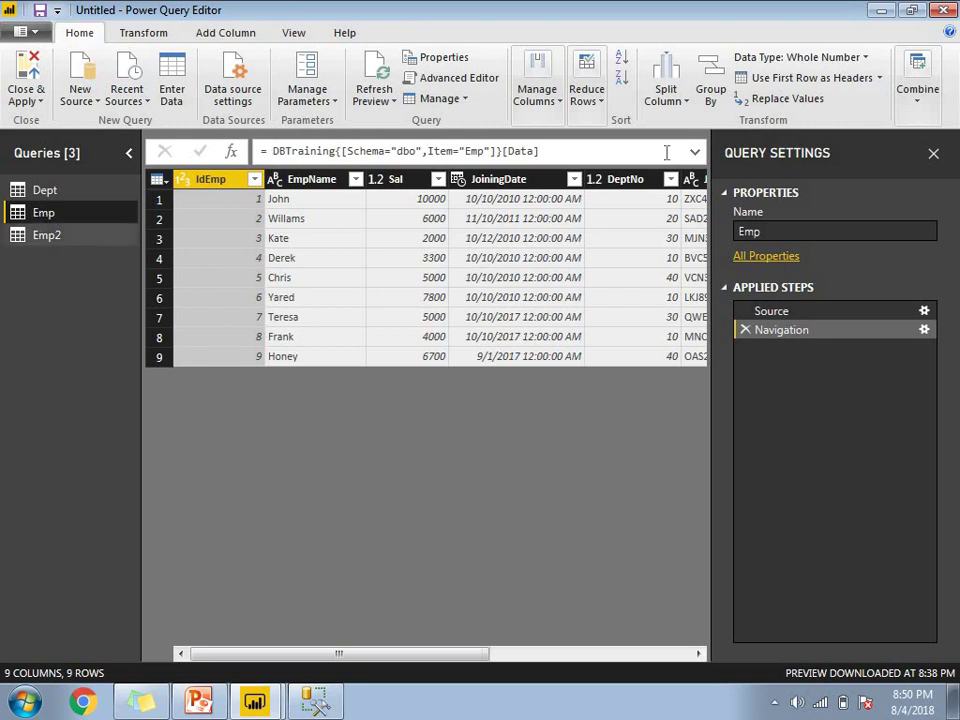
# Step: Append Emp2 to the primary table Emp as a new two-table query
pyautogui.click(918, 95)
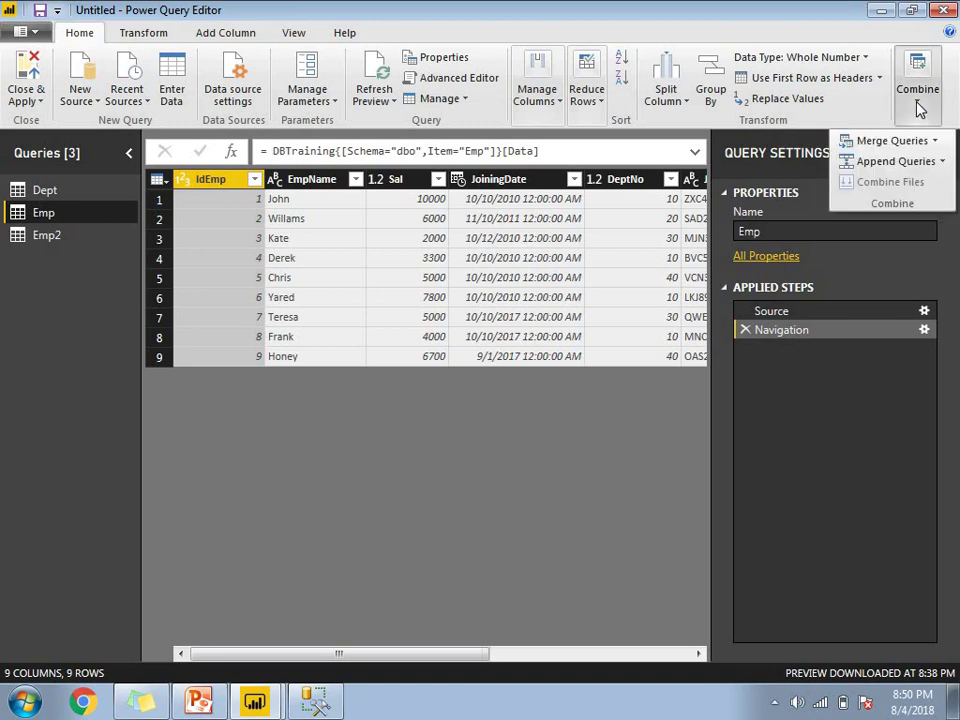
pyautogui.click(943, 164)
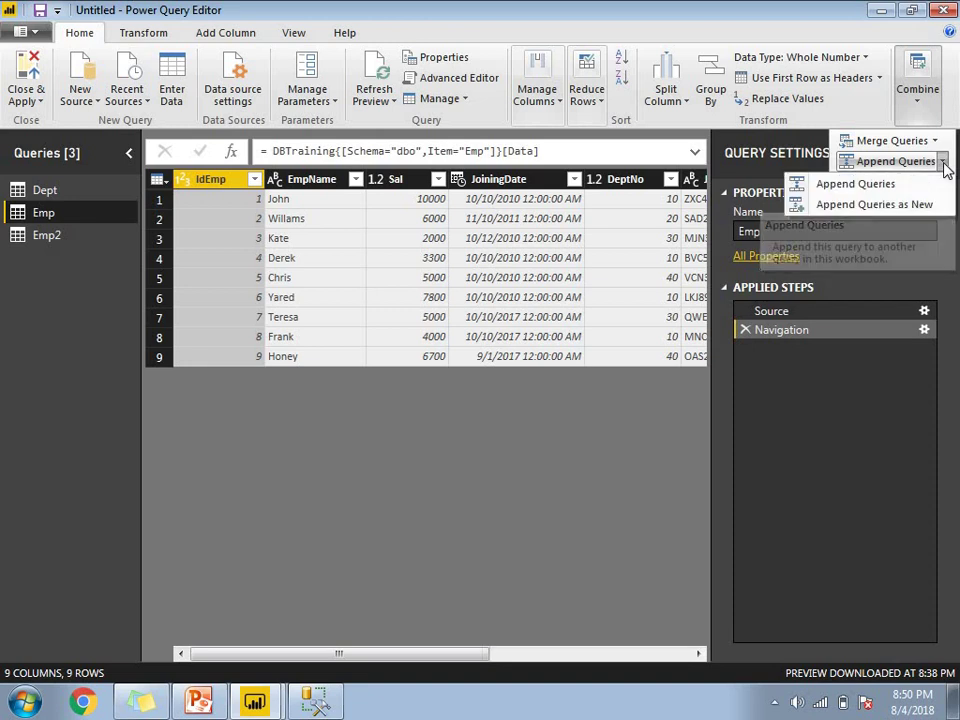
pyautogui.click(879, 209)
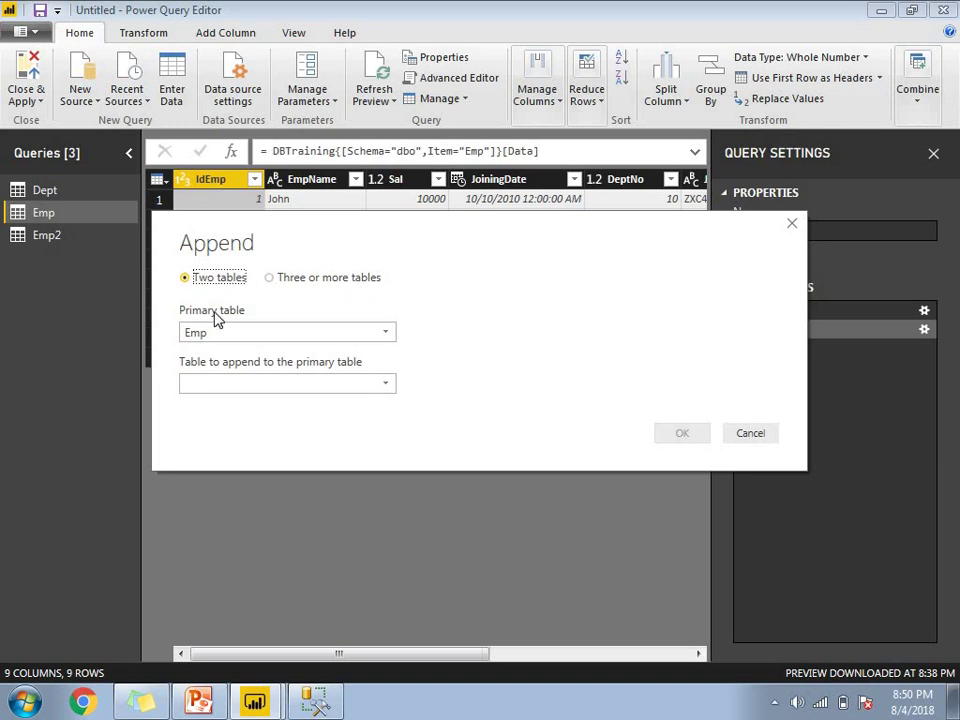
pyautogui.click(247, 344)
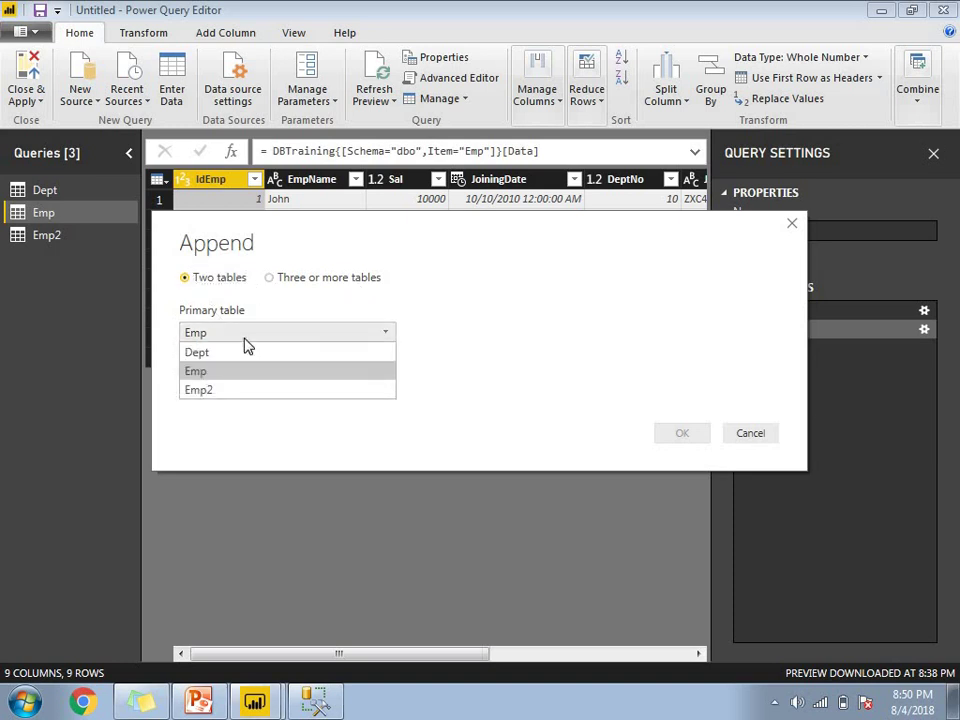
pyautogui.click(255, 369)
pyautogui.click(282, 387)
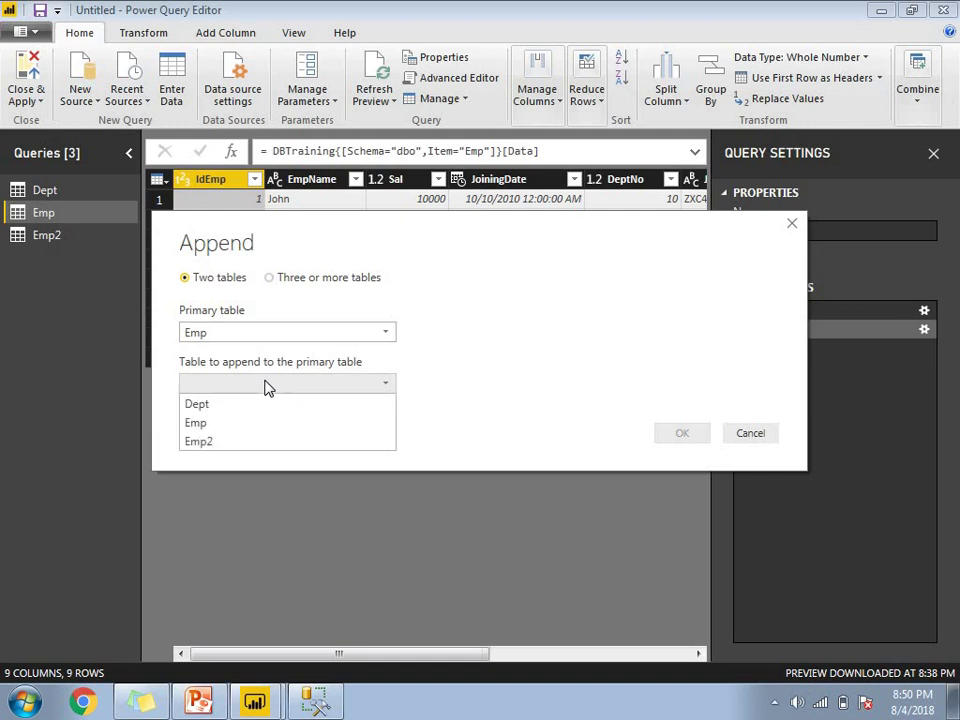
pyautogui.click(268, 443)
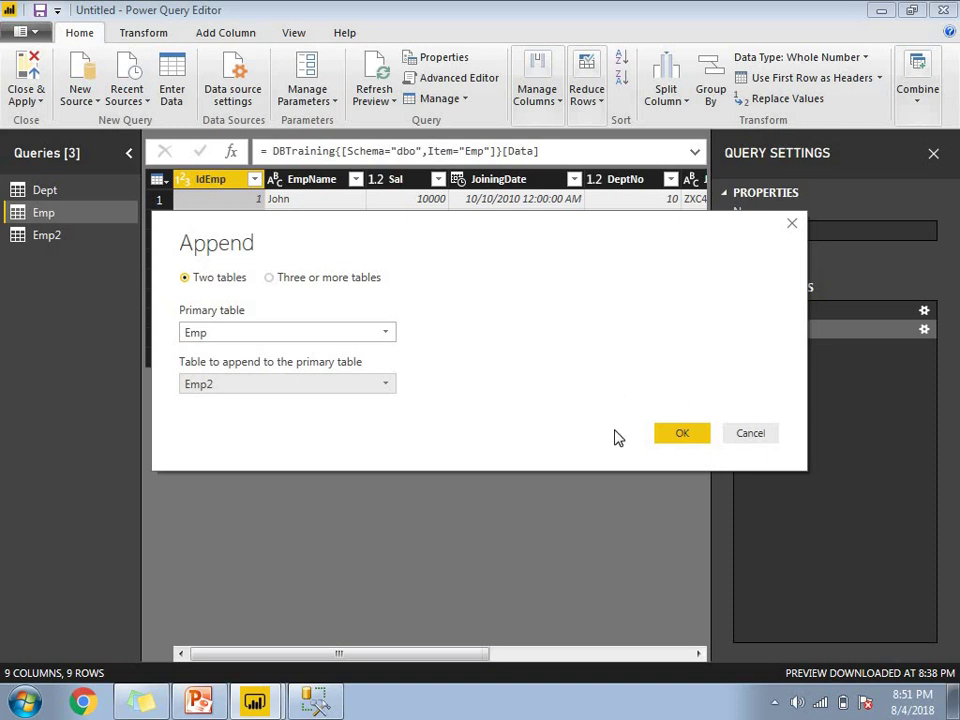
pyautogui.click(660, 434)
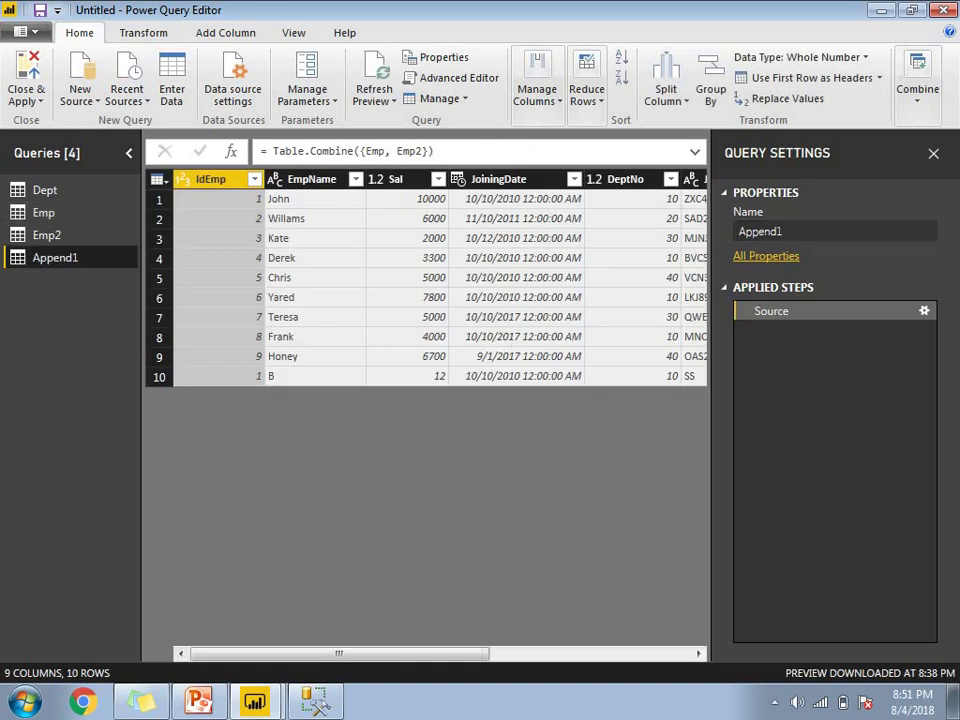
pyautogui.doubleClick(760, 231)
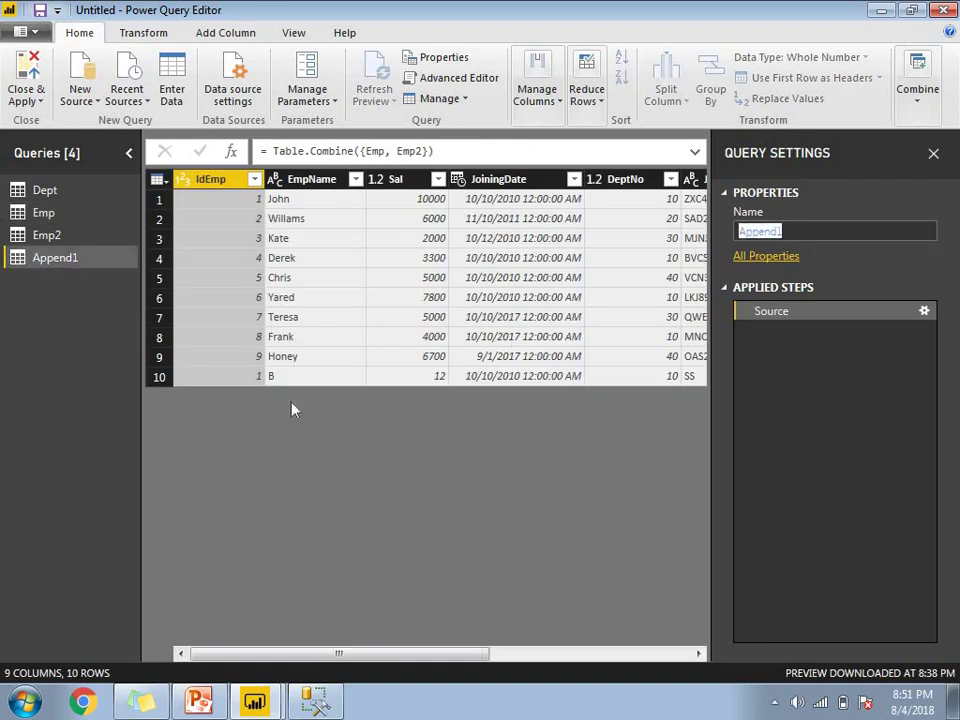
pyautogui.click(282, 370)
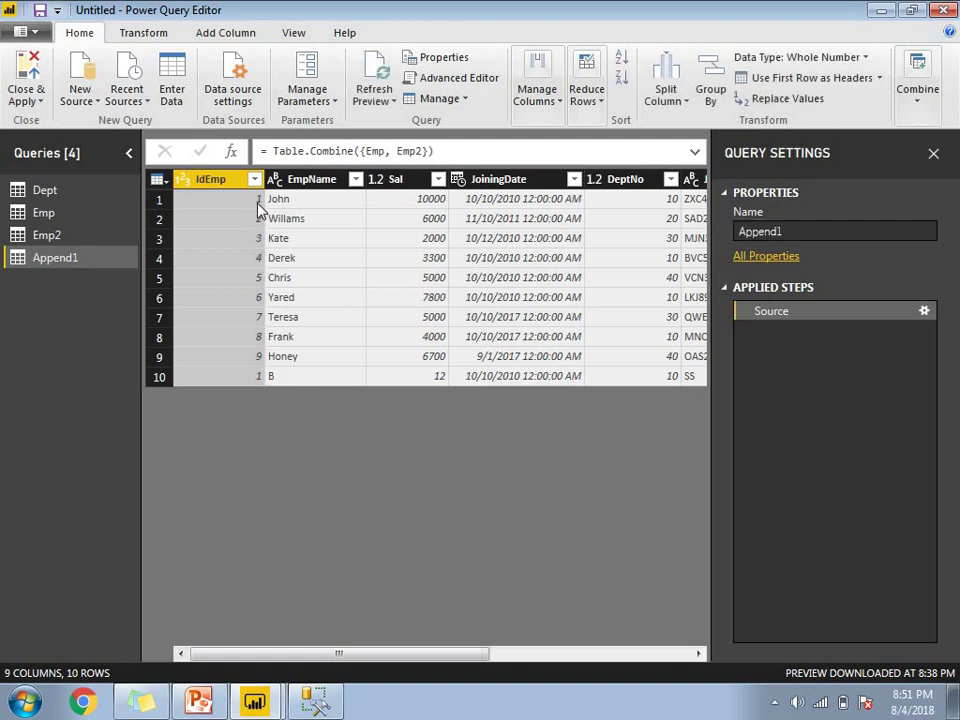
# Step: Check the last two rows and the name of the appended query, and apply the query changes to the data model
pyautogui.click(258, 358)
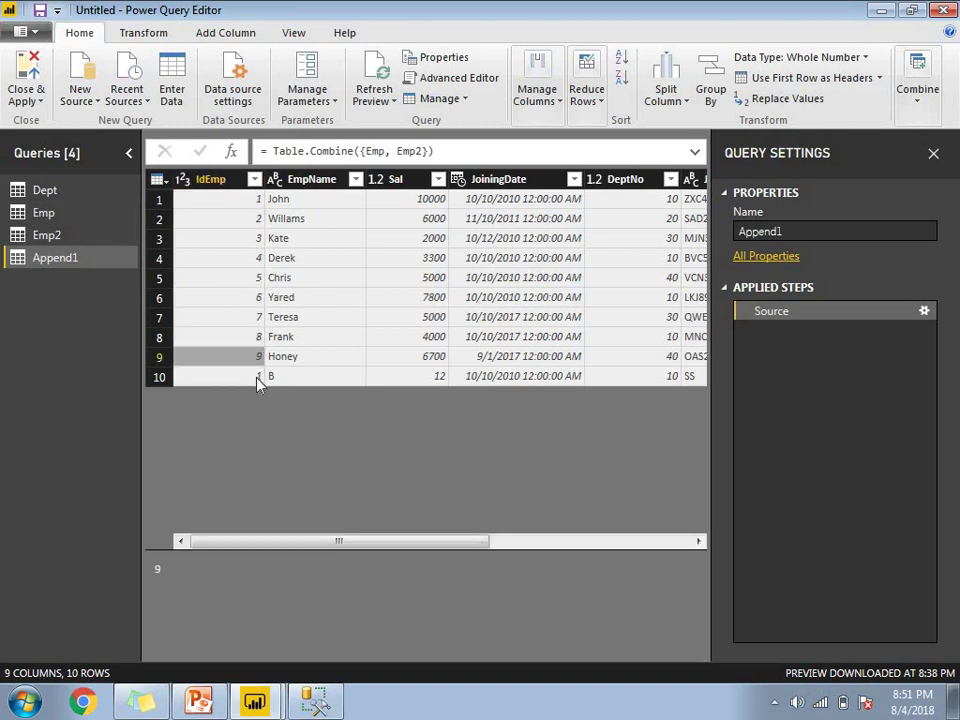
pyautogui.click(258, 377)
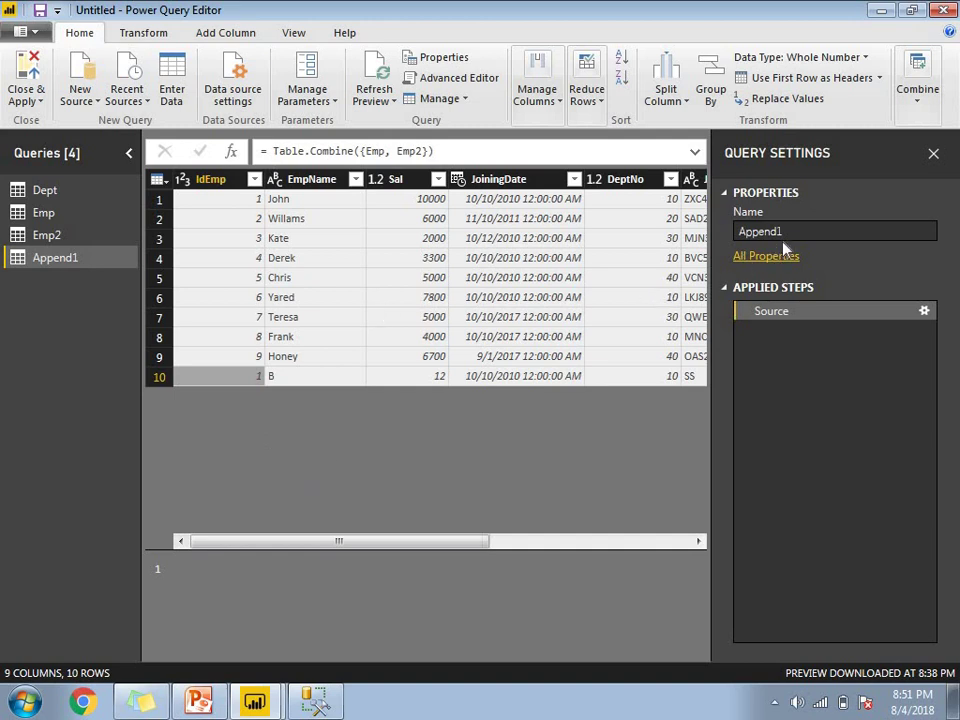
pyautogui.click(760, 231)
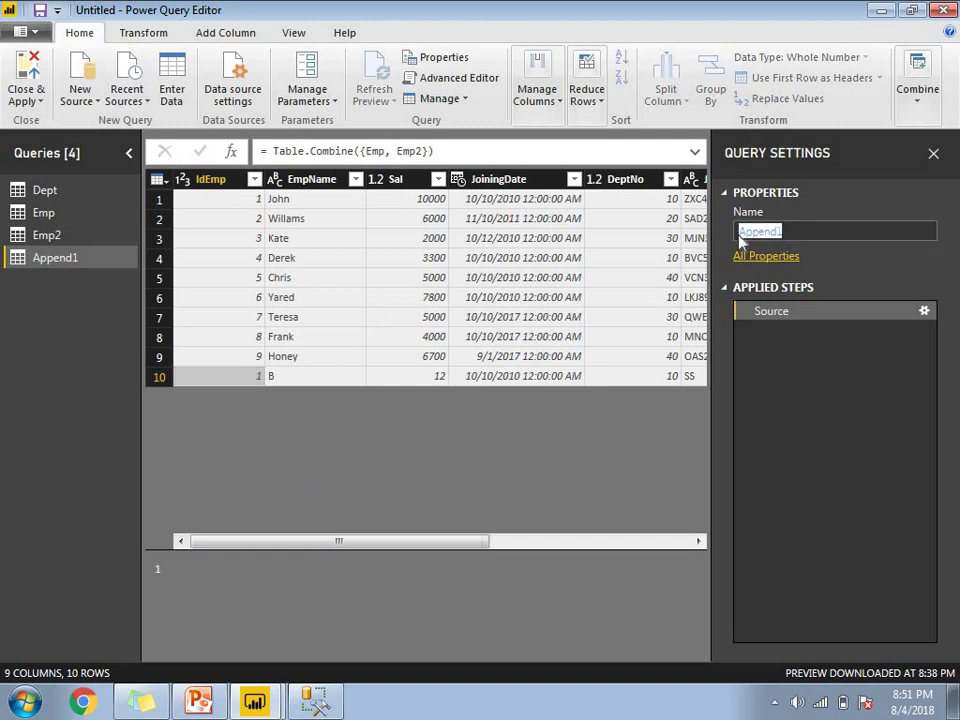
pyautogui.click(27, 90)
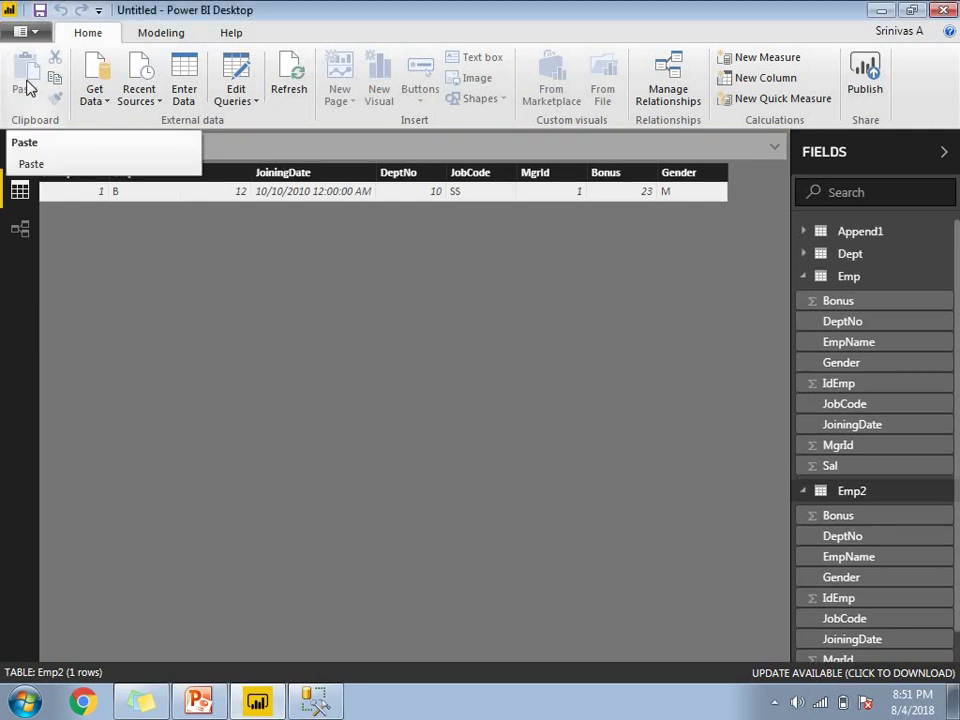
# Step: Collapse the Emp and Emp2 field lists and display the Append1 table's rows in the data view
pyautogui.click(803, 280)
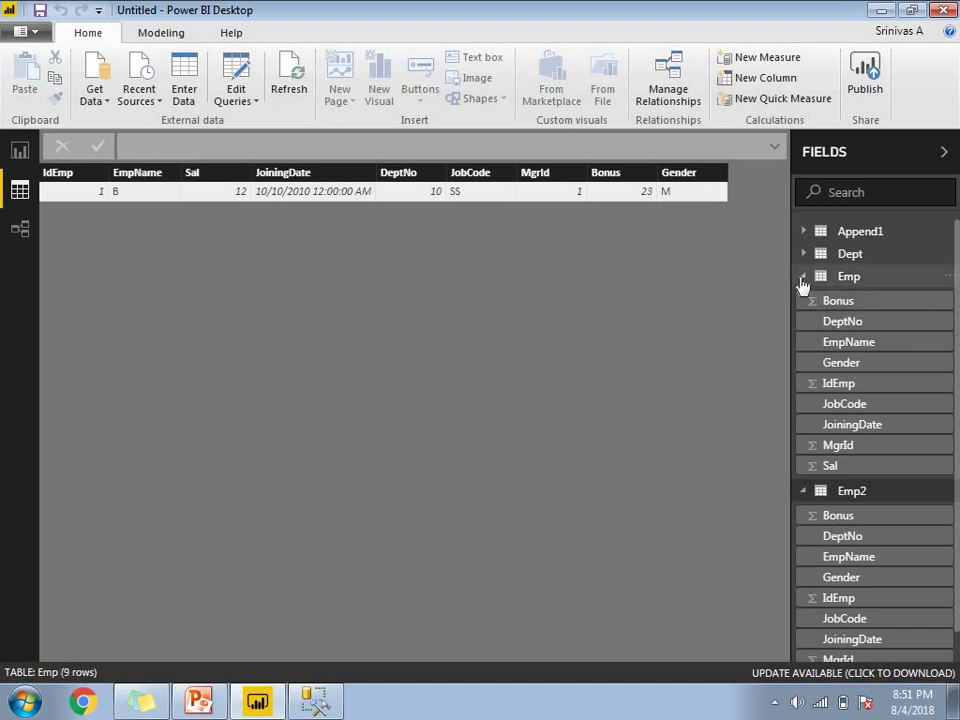
pyautogui.click(803, 278)
pyautogui.click(806, 298)
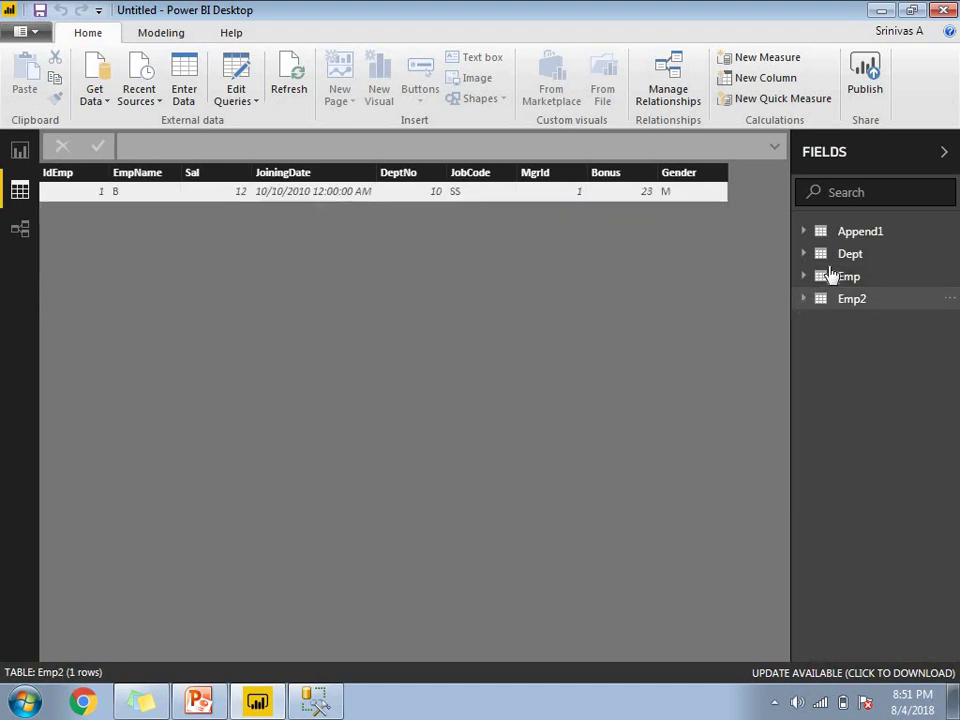
pyautogui.click(858, 240)
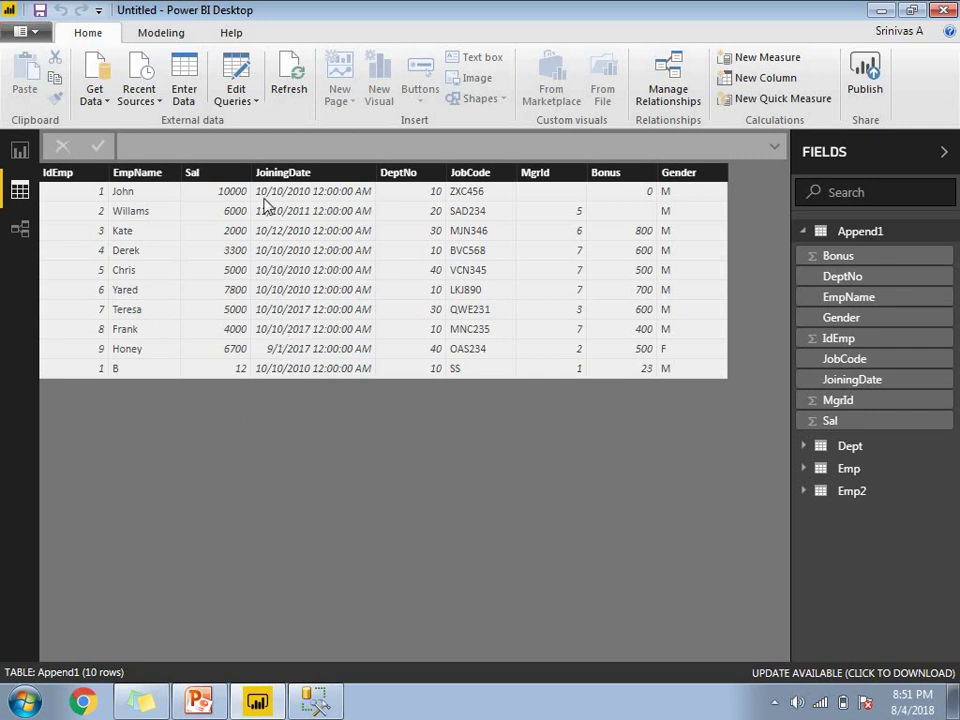
# Step: Reopen the Power Query Editor in a maximized window and start merging Dept as a new query
pyautogui.click(240, 88)
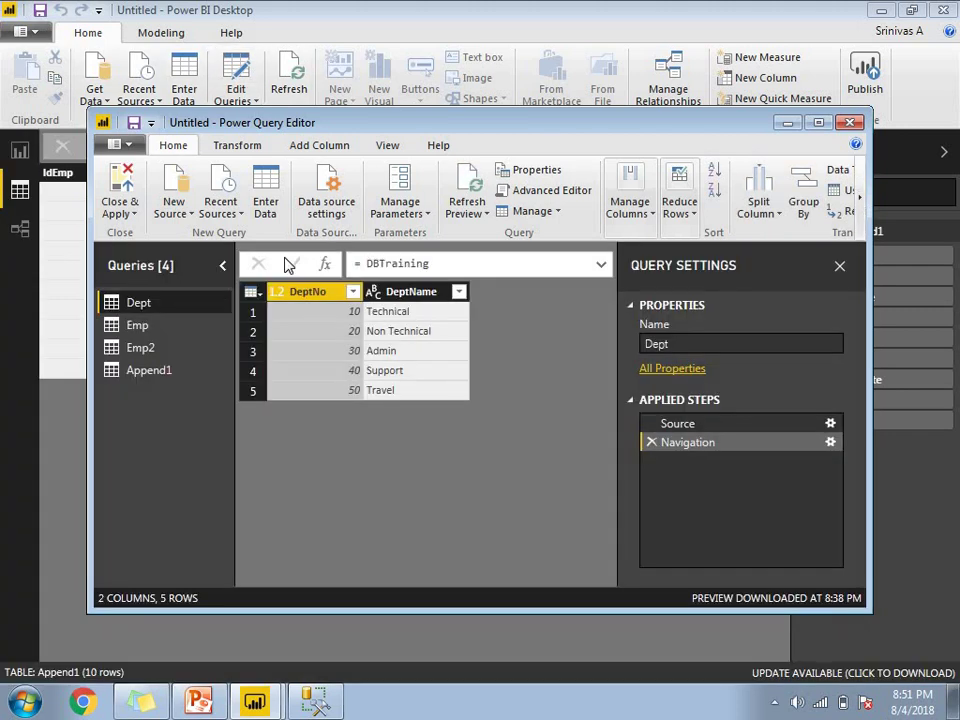
pyautogui.click(818, 122)
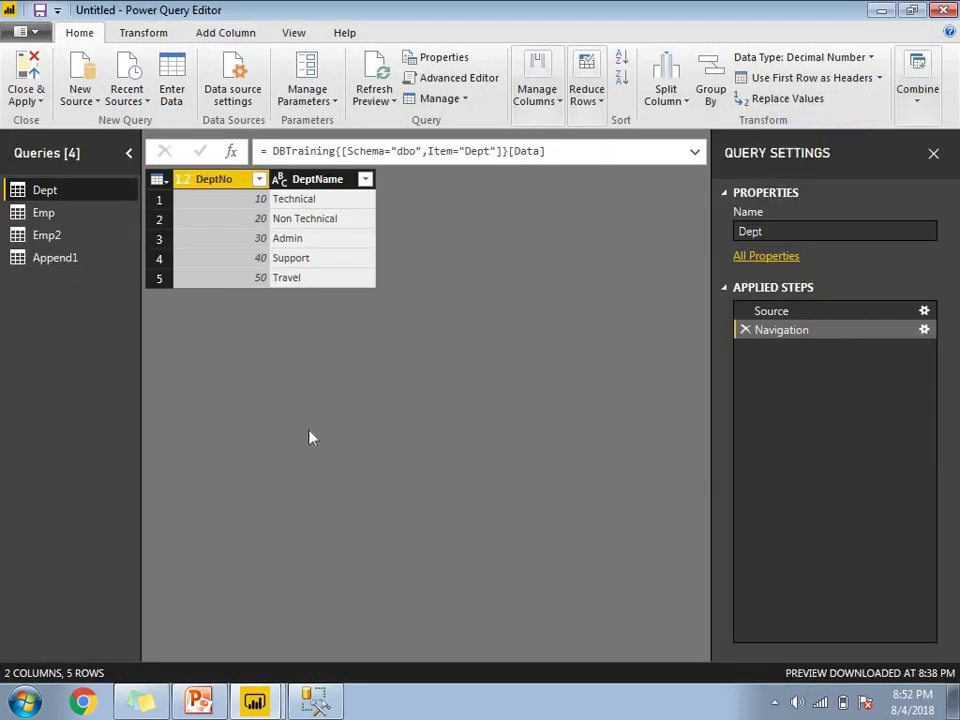
pyautogui.click(921, 106)
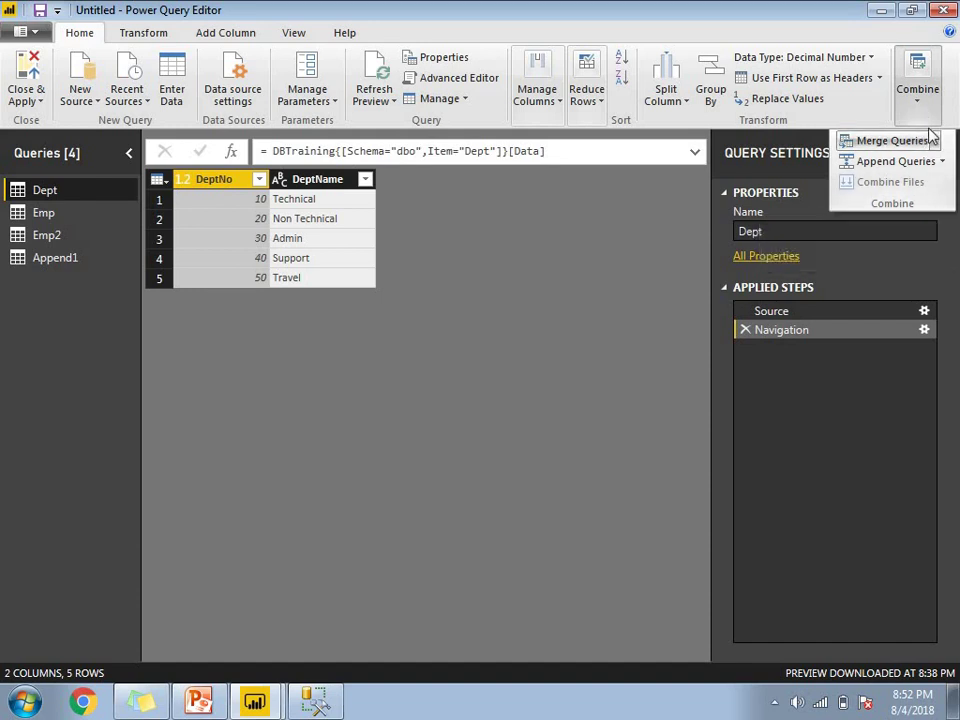
pyautogui.click(936, 145)
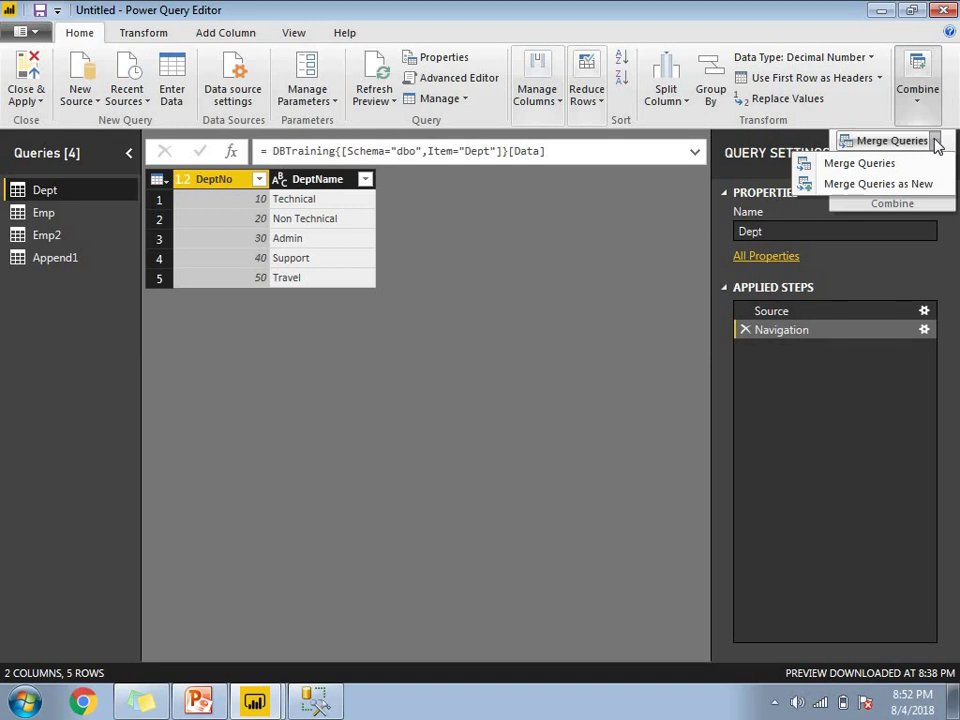
pyautogui.click(900, 187)
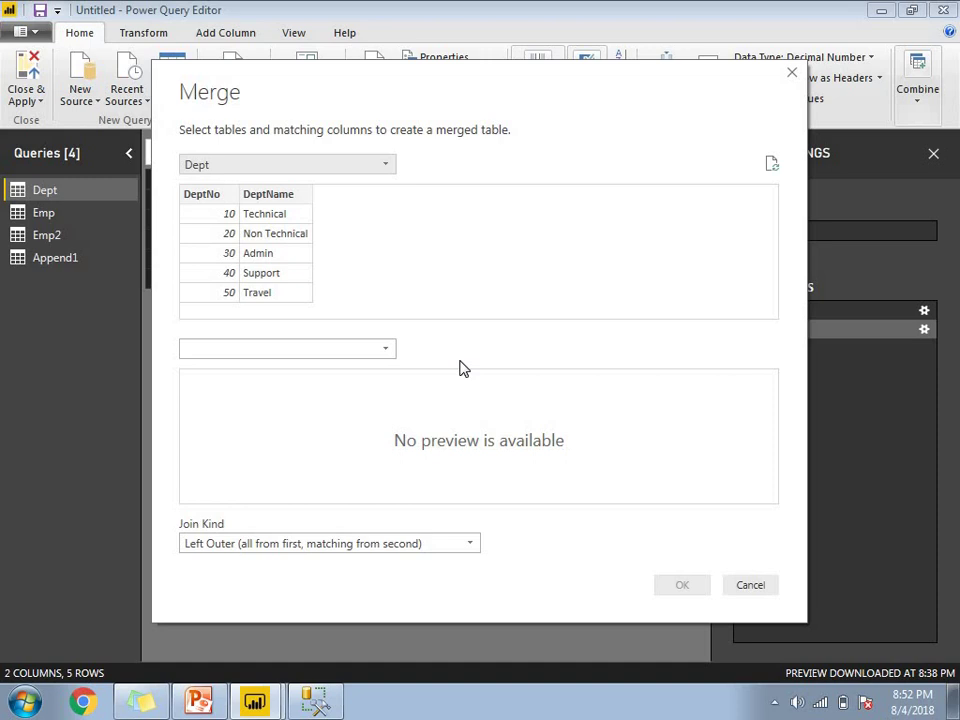
# Step: Choose Emp as the second table of the merge and match both tables on their DeptNo columns
pyautogui.click(369, 167)
pyautogui.click(369, 167)
pyautogui.click(393, 355)
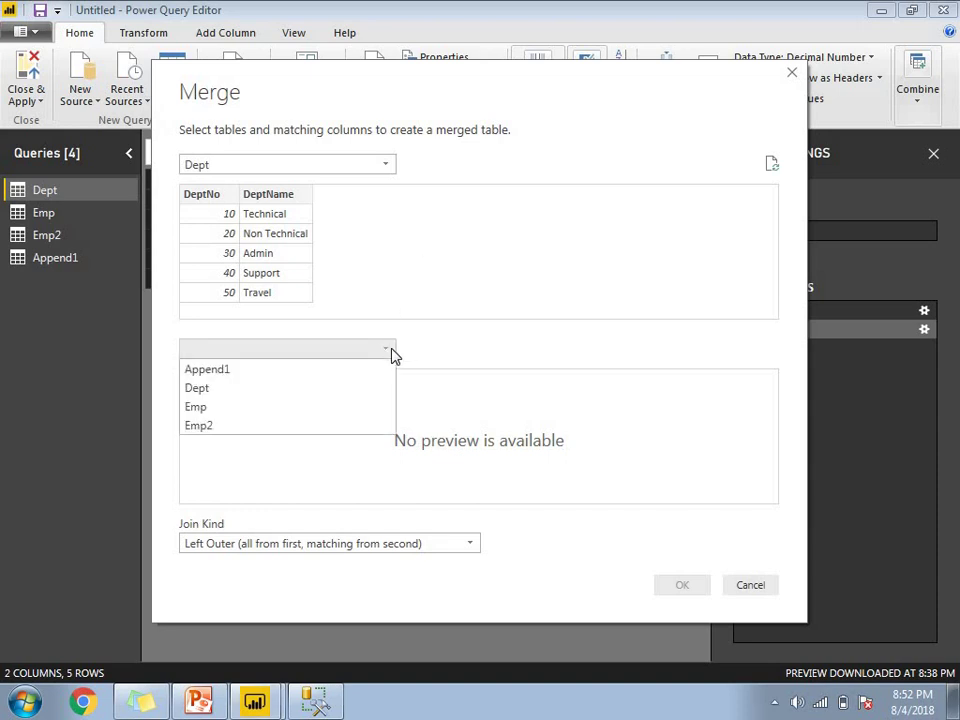
pyautogui.click(317, 404)
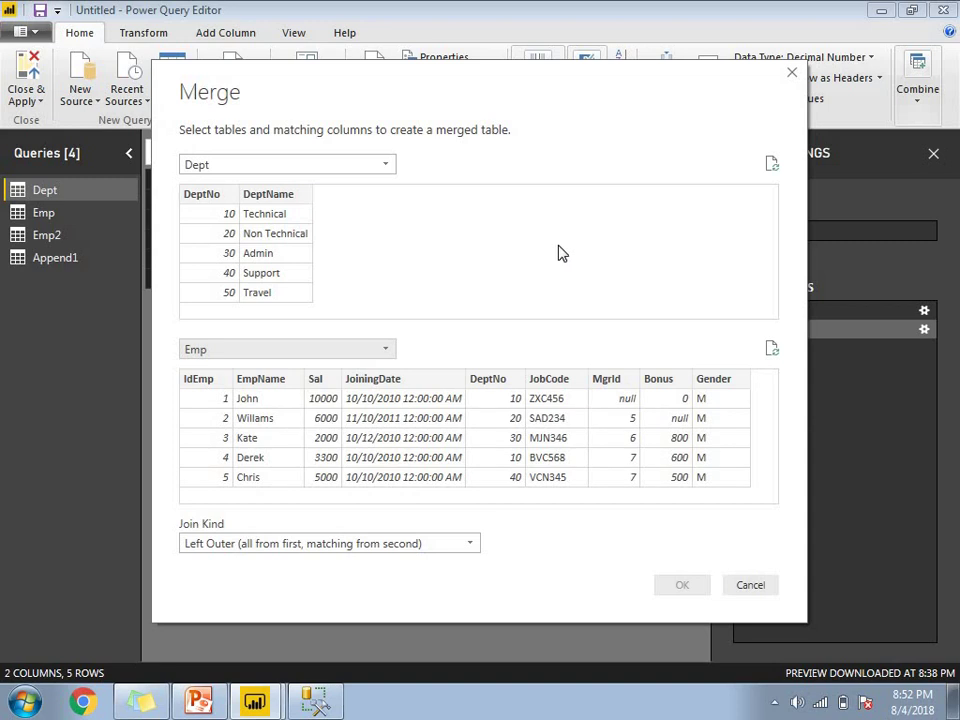
pyautogui.moveTo(461, 86); pyautogui.dragTo(428, 74)
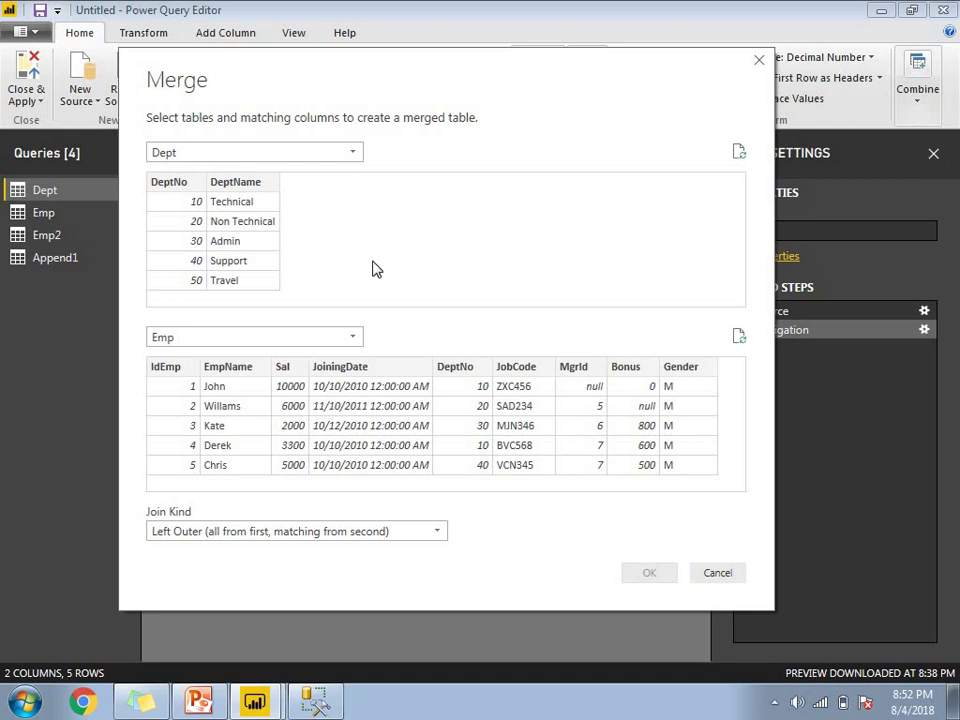
pyautogui.click(180, 187)
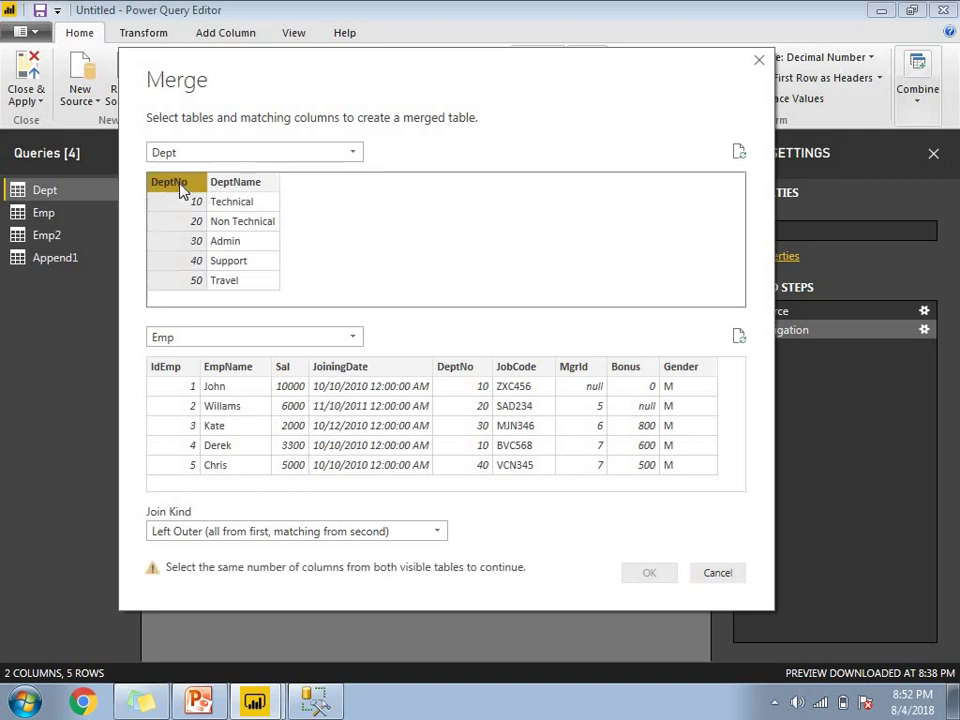
pyautogui.click(465, 370)
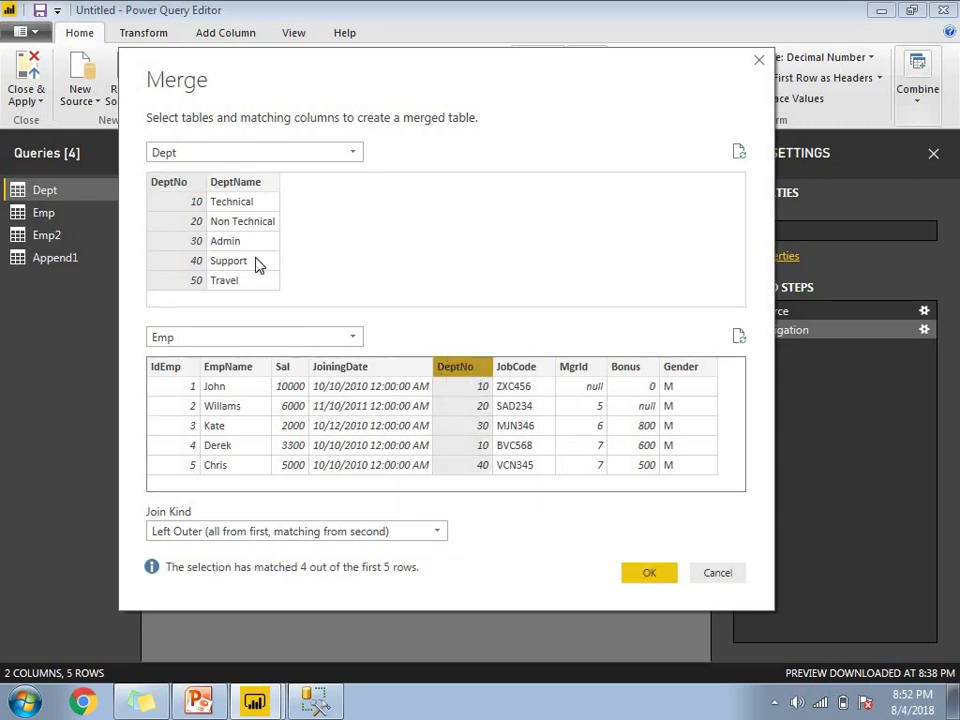
pyautogui.click(172, 190)
pyautogui.click(478, 374)
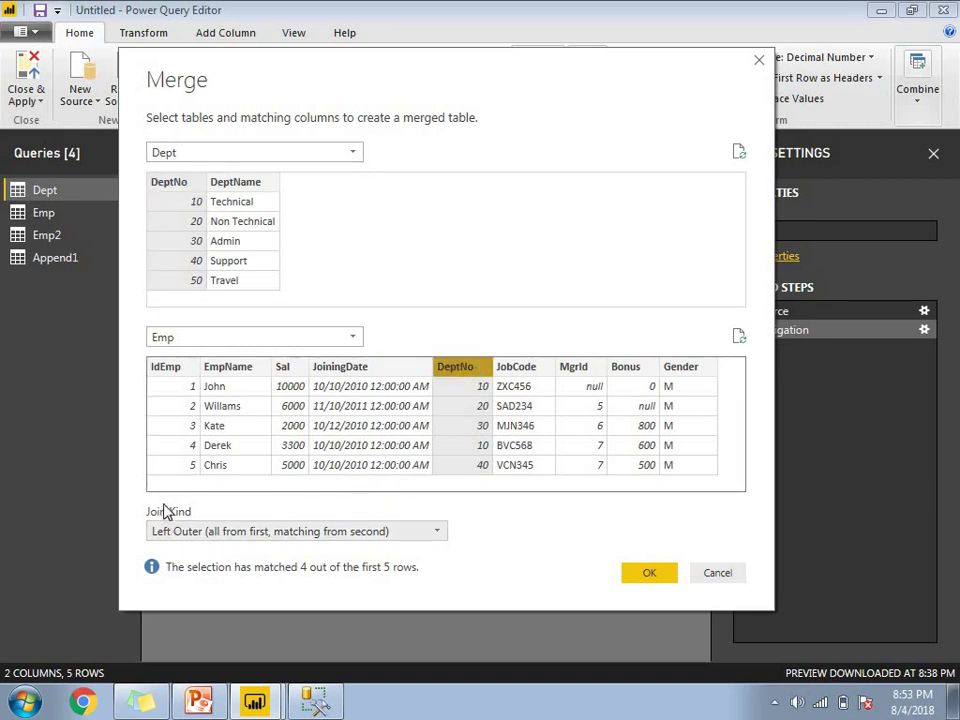
# Step: Set the join kind to Inner (only matching rows) and create the merged query
pyautogui.click(444, 538)
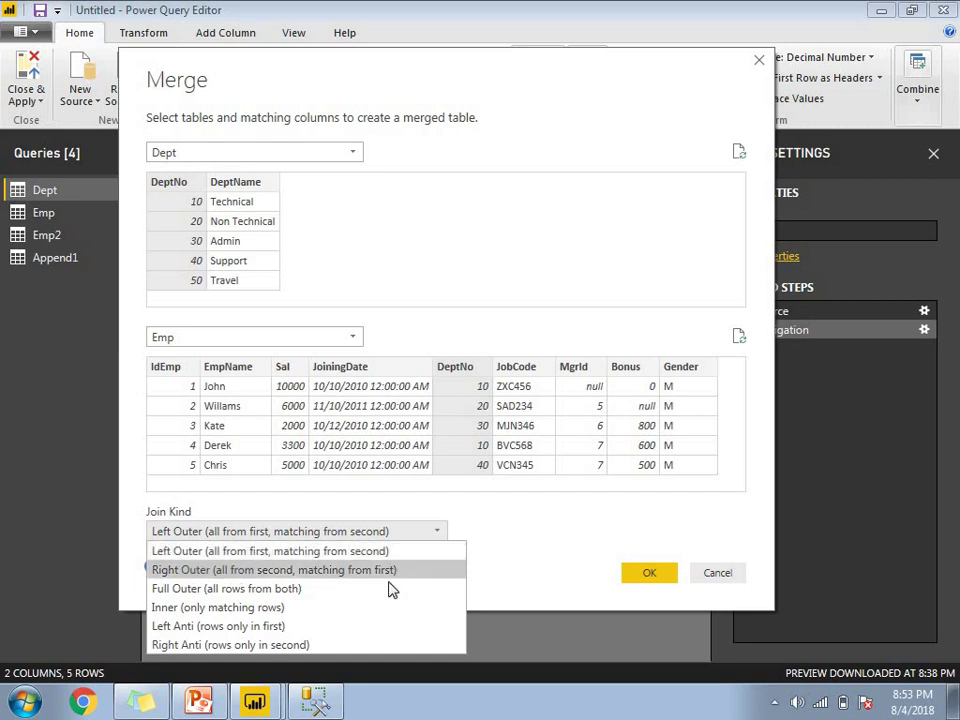
pyautogui.click(266, 608)
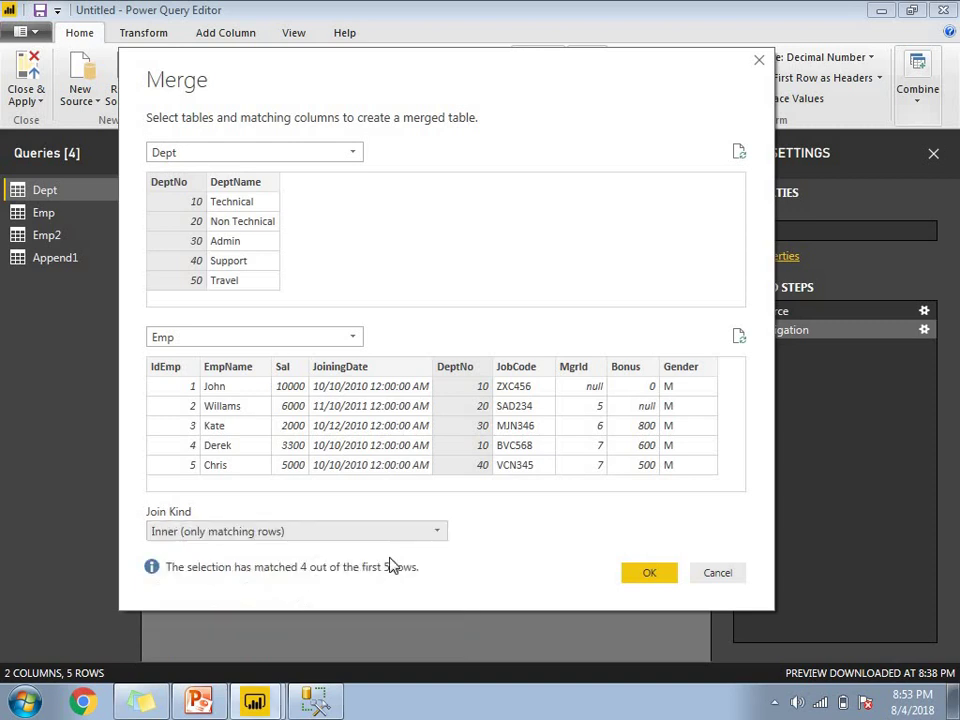
pyautogui.click(637, 576)
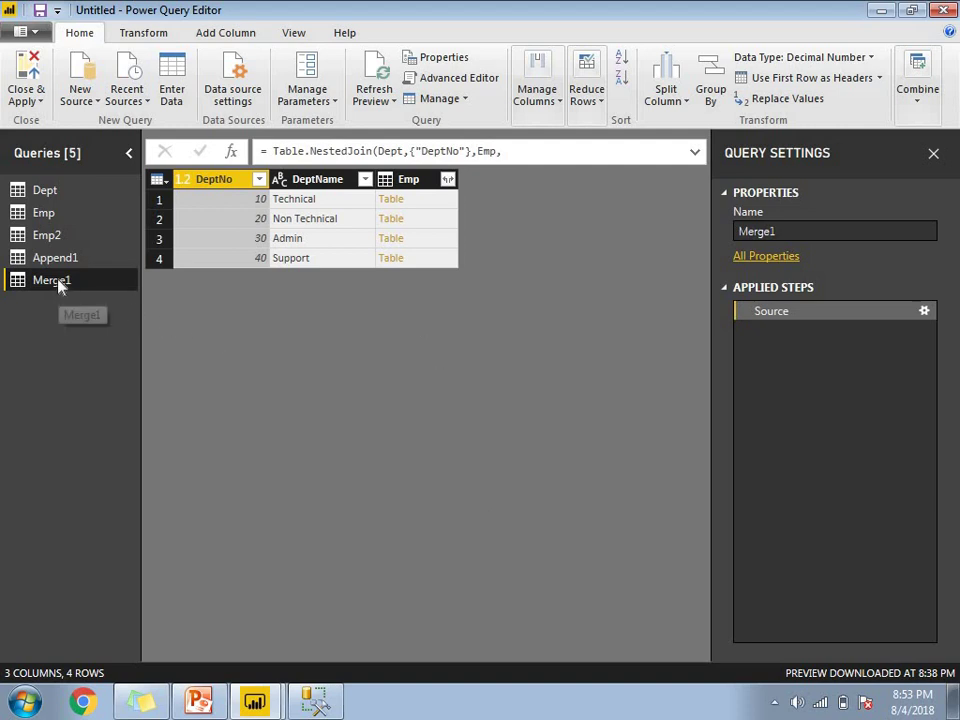
# Step: Expand the nested Emp column into all of its columns, using the original column name as prefix
pyautogui.click(745, 233)
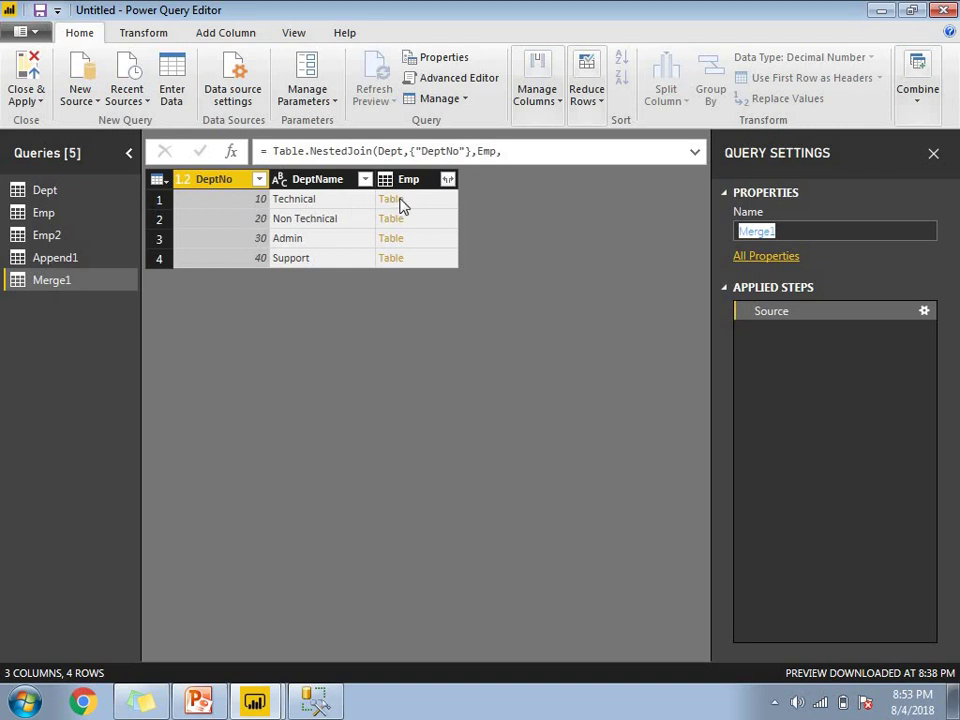
pyautogui.click(448, 181)
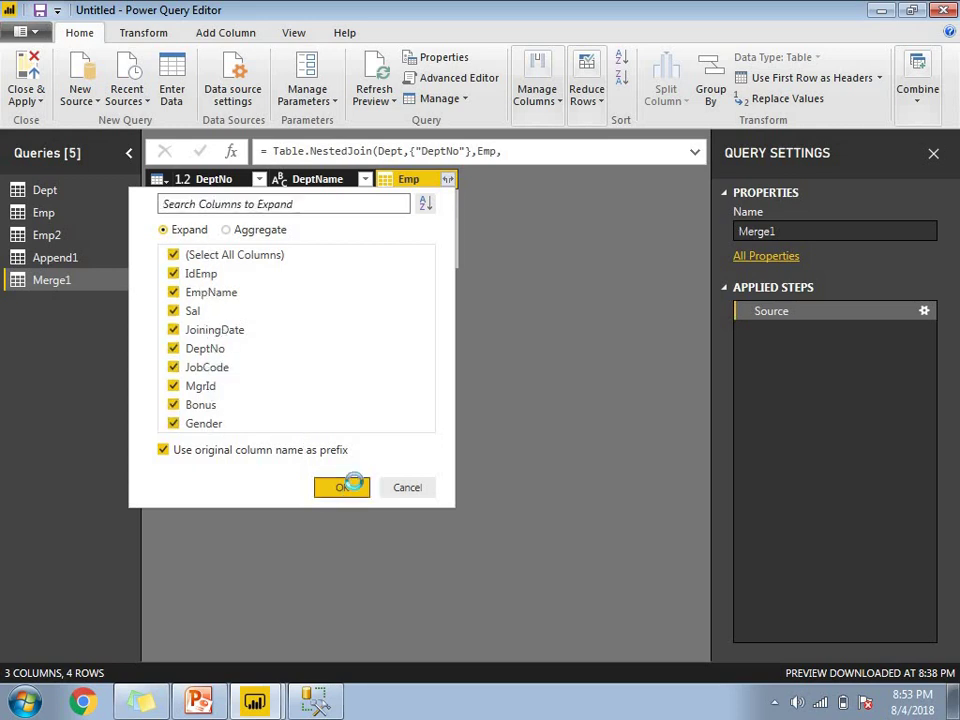
pyautogui.click(340, 488)
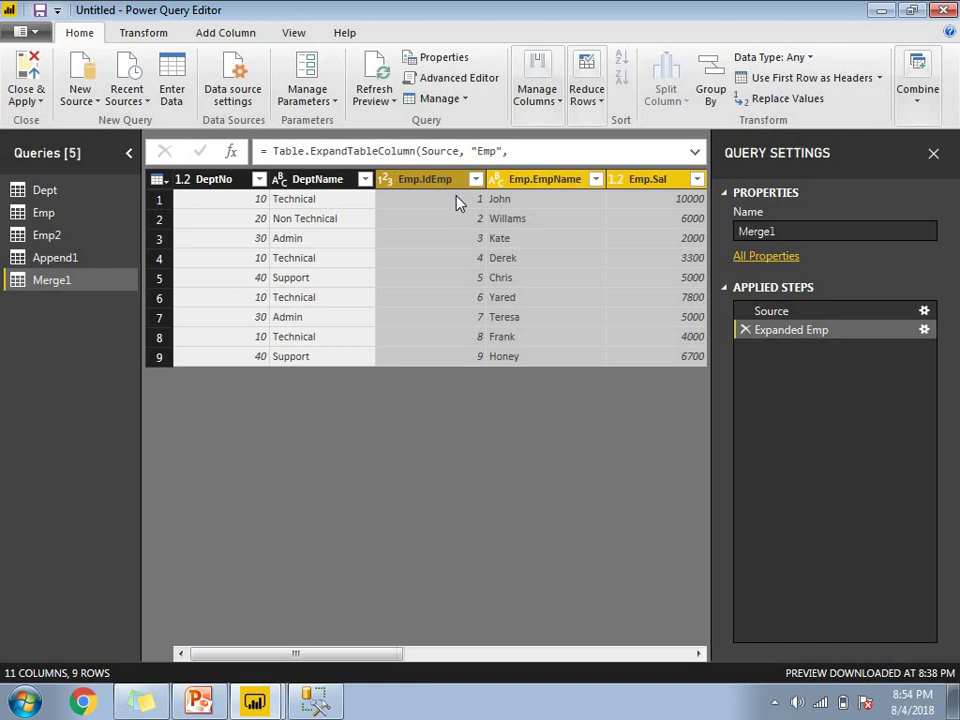
# Step: Compare department and employee values in the merged rows, and sort the merged query by DeptNo ascending
pyautogui.click(293, 204)
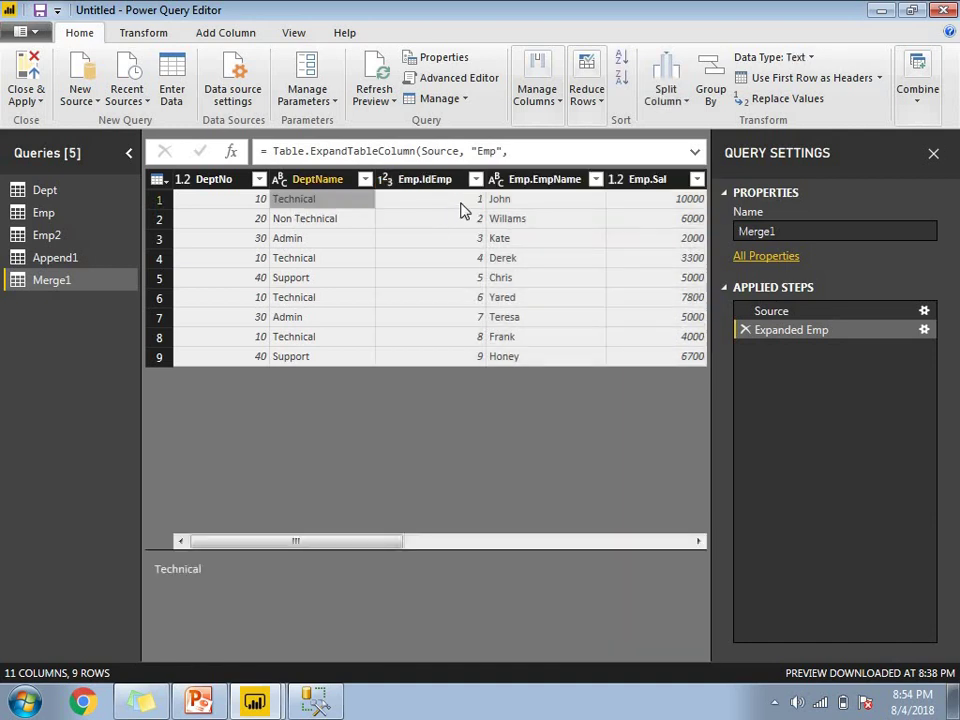
pyautogui.click(457, 204)
pyautogui.click(262, 262)
pyautogui.click(470, 262)
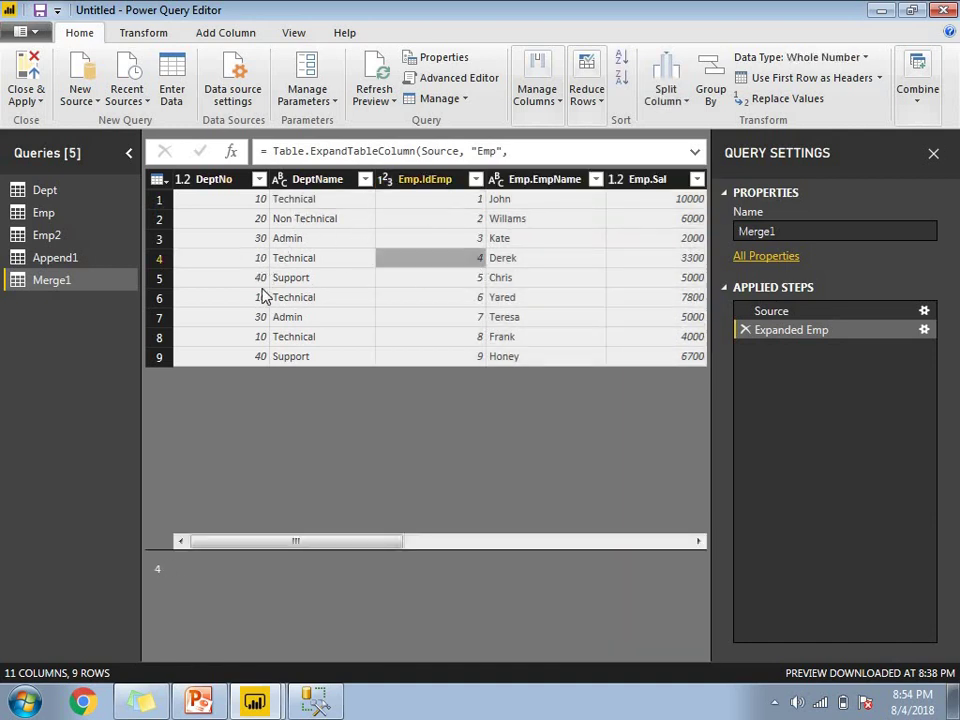
pyautogui.click(259, 180)
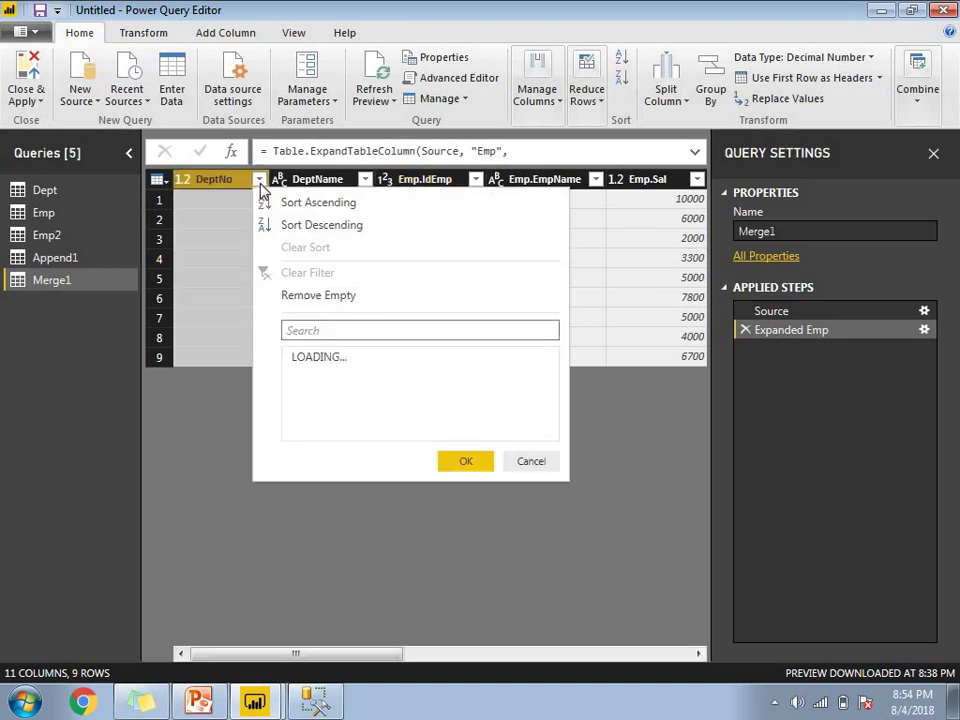
pyautogui.click(318, 202)
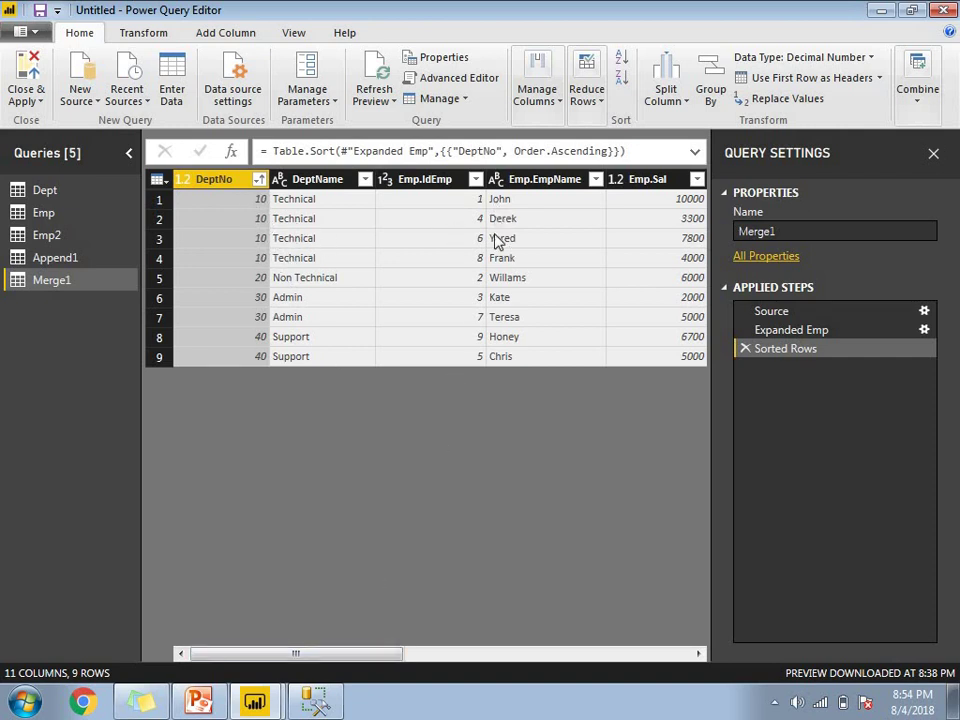
# Step: Compare the merged query with Append1 and apply the pending query changes to the data model
pyautogui.click(499, 199)
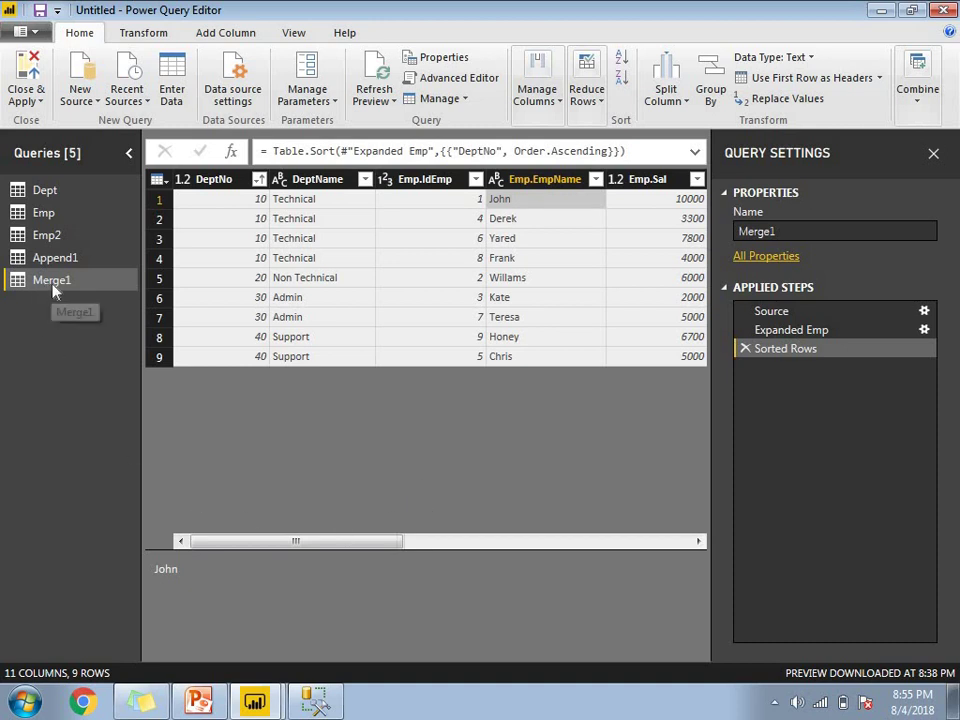
pyautogui.click(32, 259)
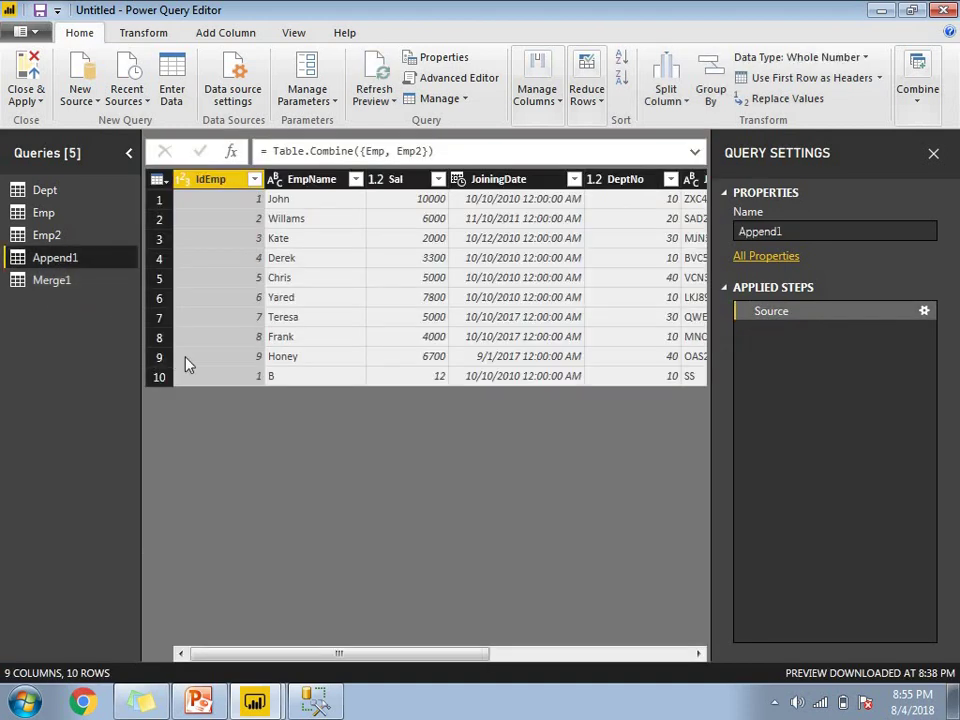
pyautogui.click(31, 83)
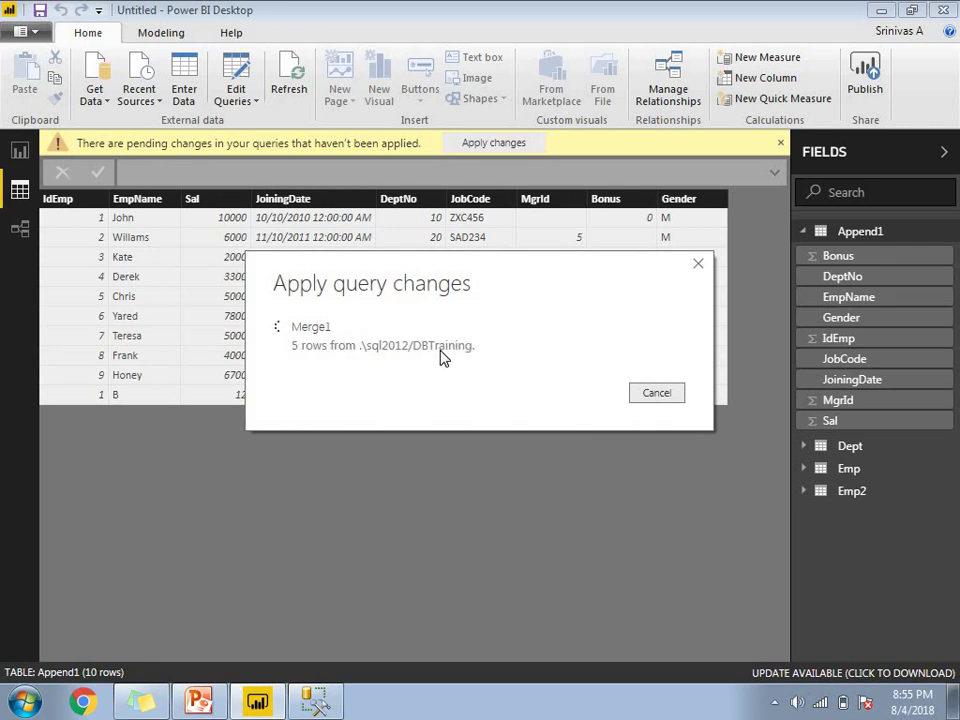
pyautogui.click(776, 704)
pyautogui.click(468, 403)
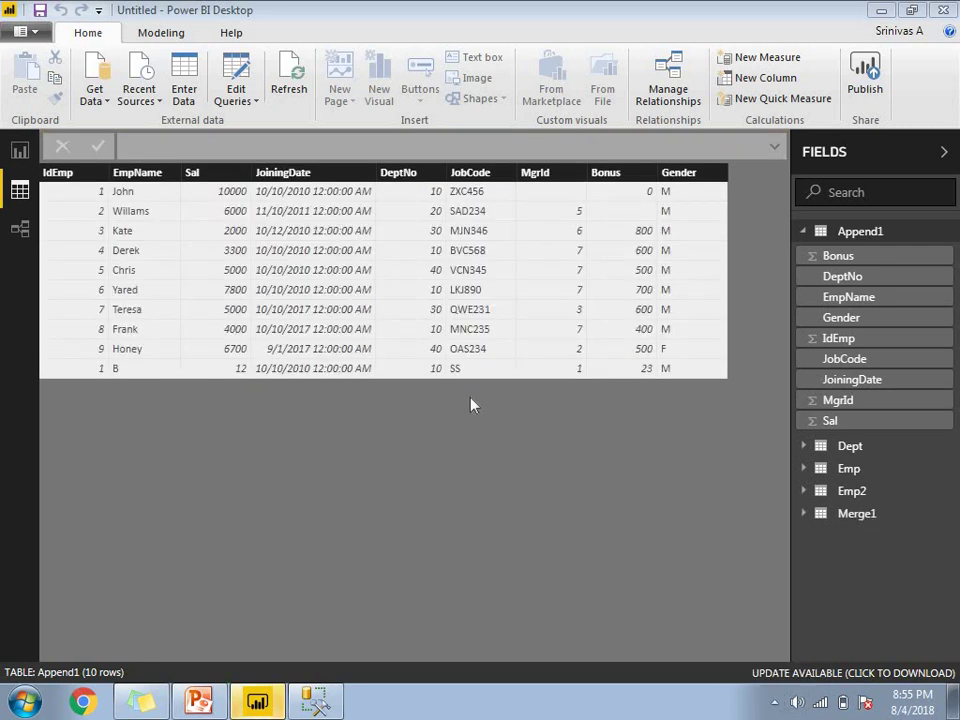
# Step: Collapse the Append1 field list, display the Merge1 table's rows, and switch to the PowerPoint slide show
pyautogui.click(804, 232)
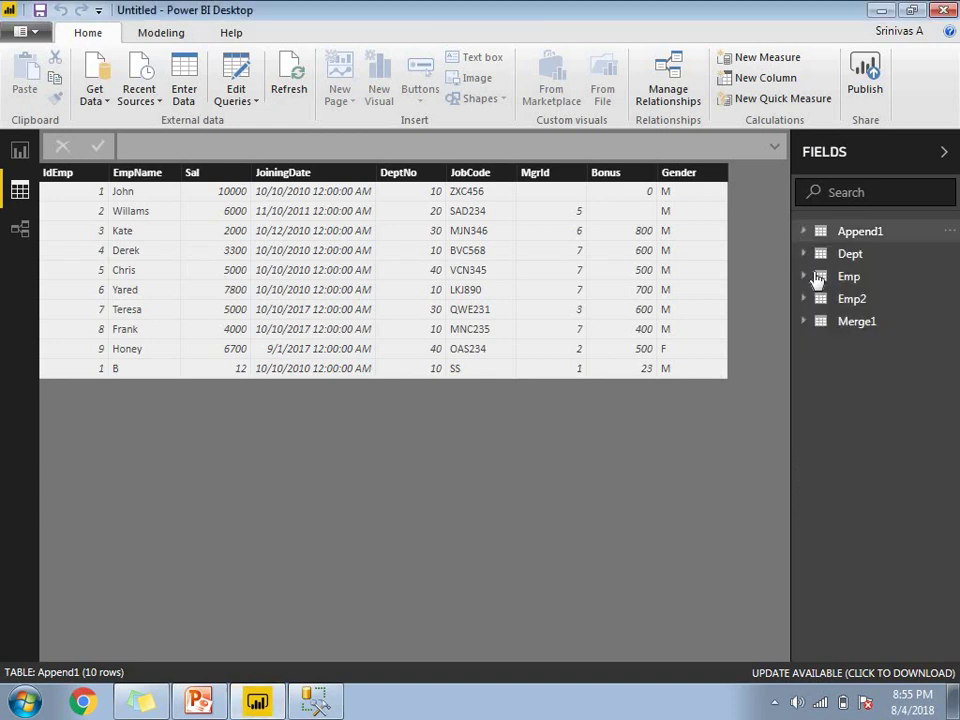
pyautogui.click(857, 323)
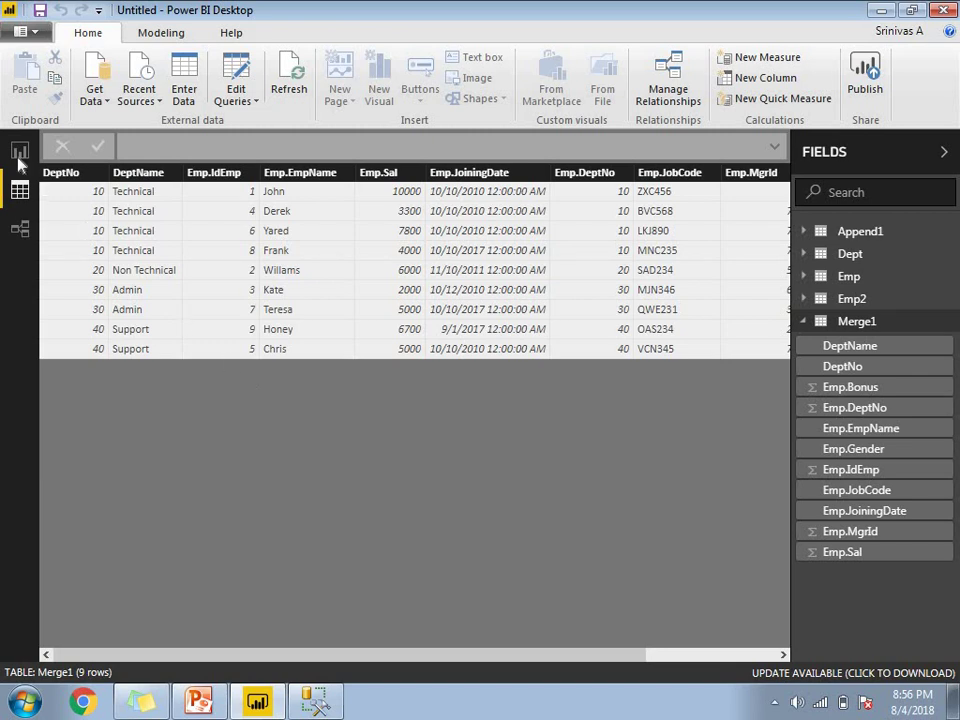
pyautogui.hotkey('alt', 'Tab')
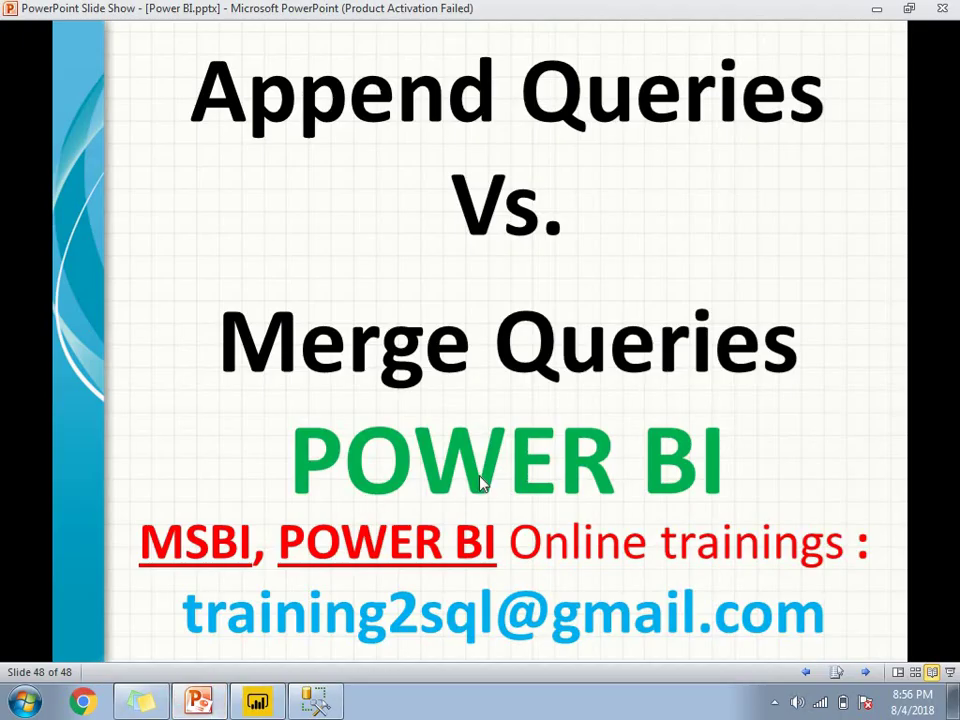